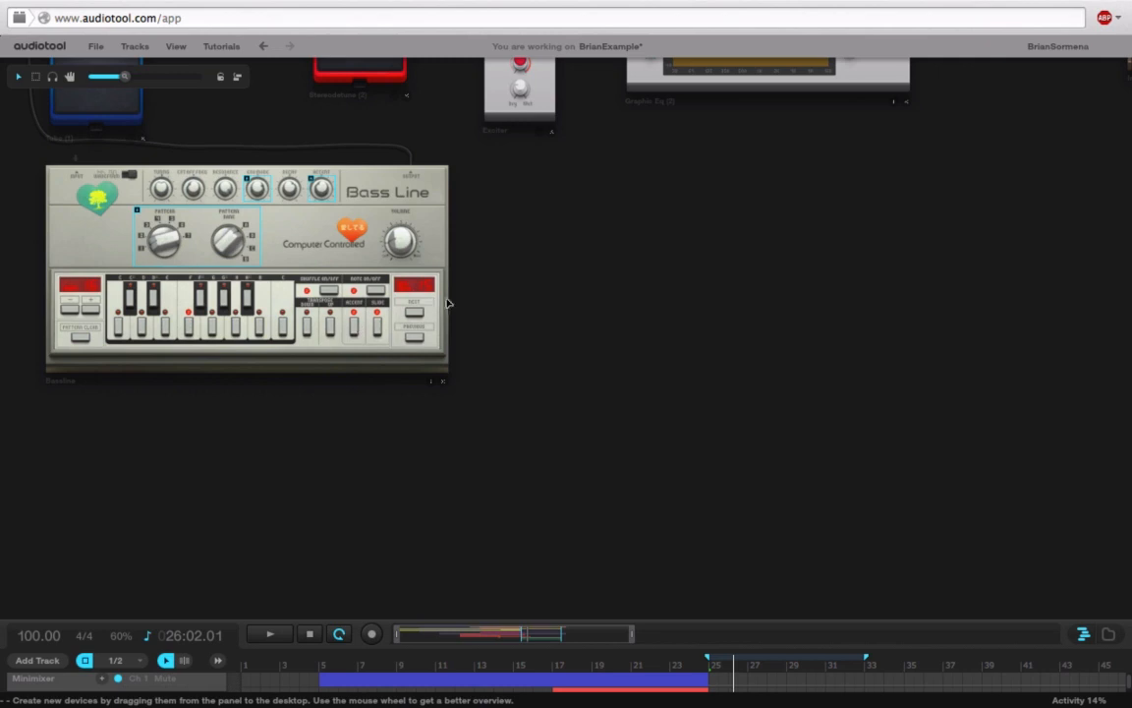
Step: Enlarge the timeline and look over all arranged tracks, from the Crossfader down to the Into Master automation
left_click_drag(560, 621, 559, 94)
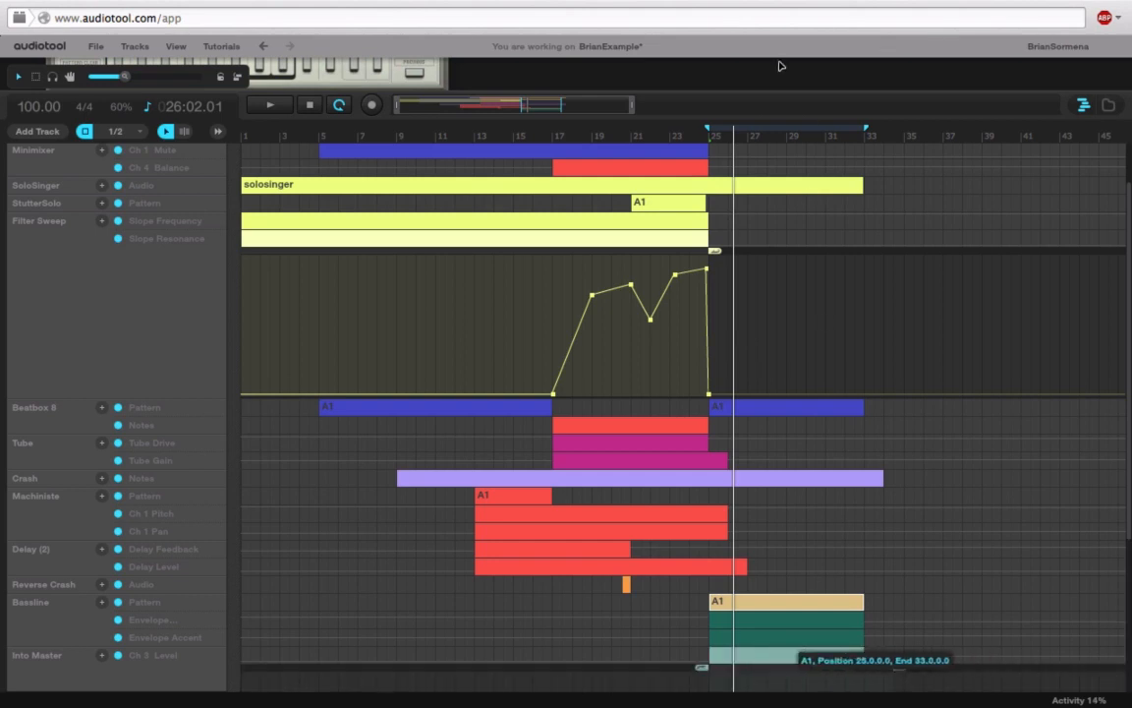
left_click_drag(783, 88, 783, 3)
scroll(1015, 393, "down", 3)
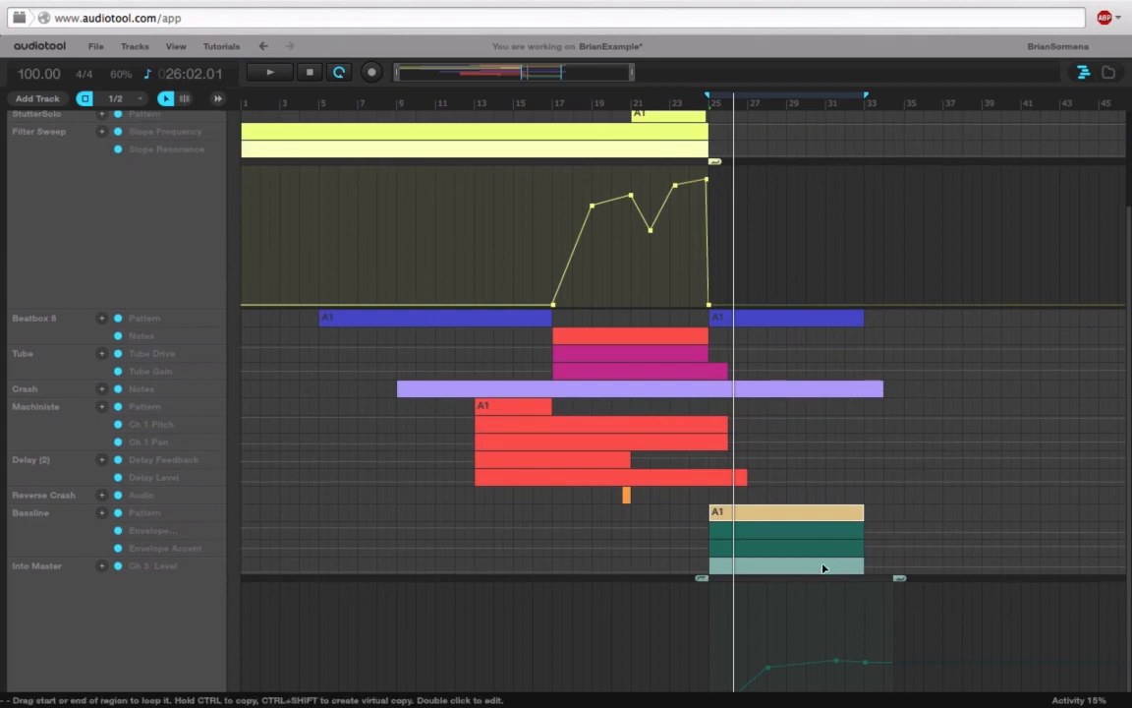
scroll(823, 568, "up", 5)
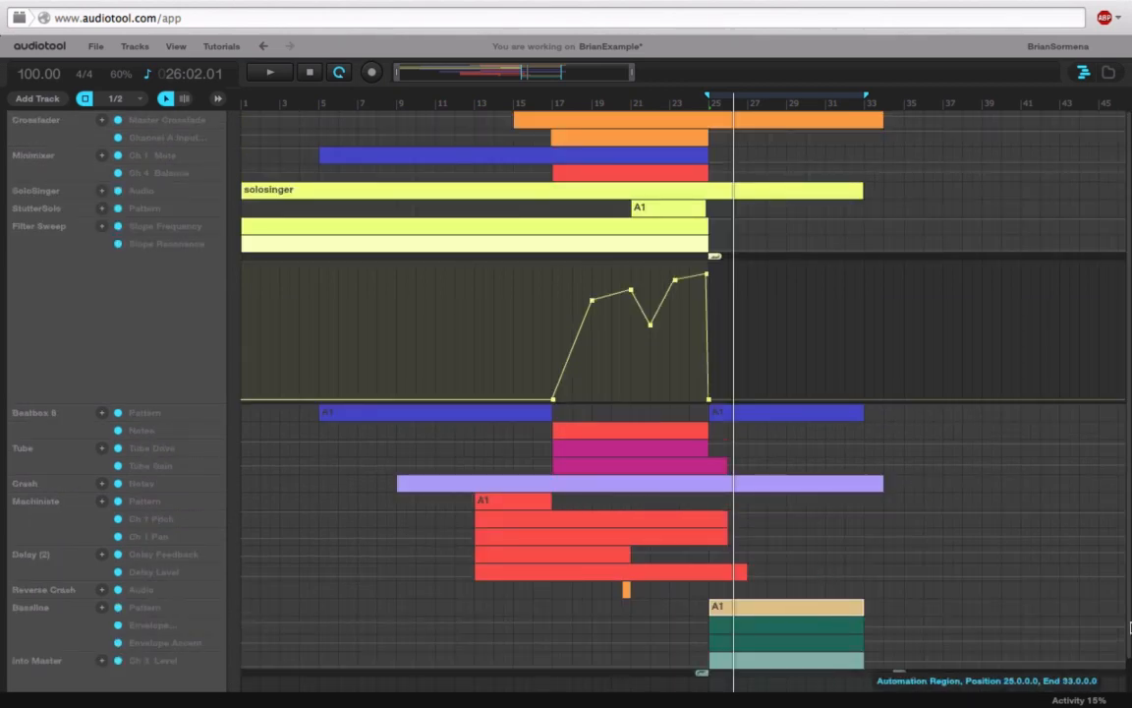
scroll(1130, 627, "down", 4)
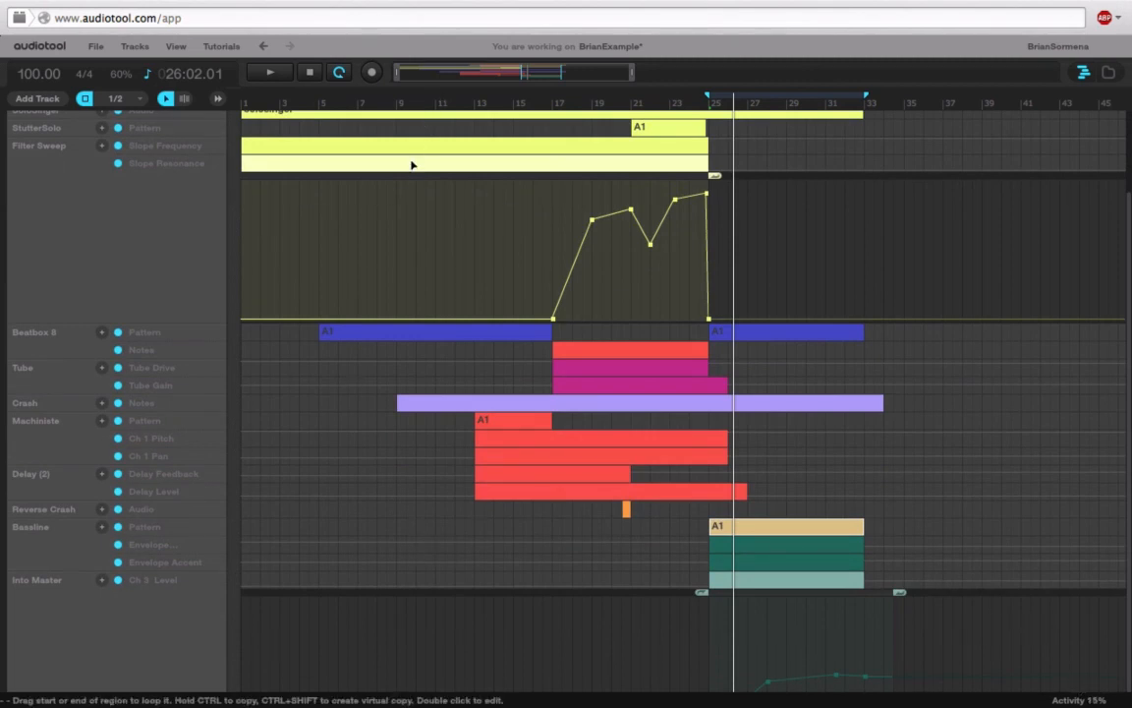
scroll(412, 165, "up", 4)
Step: Play the arrangement from bar 25 and view the Bassline's Envelope Accent automation curve
left_click(707, 105)
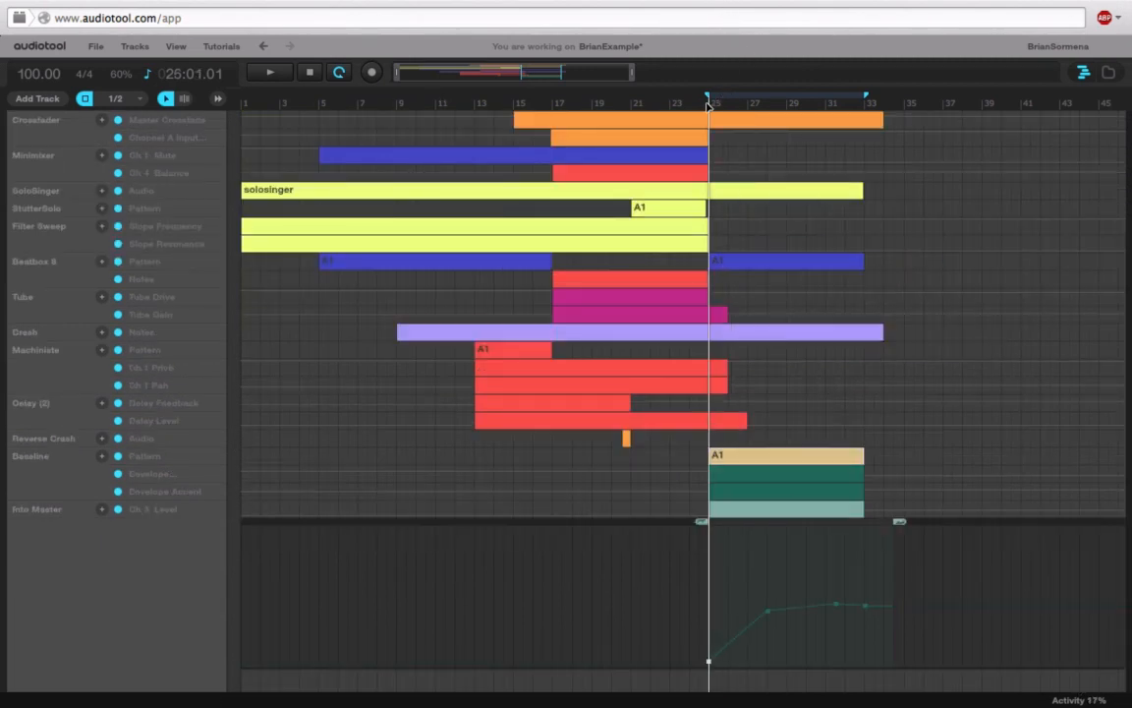
key("space")
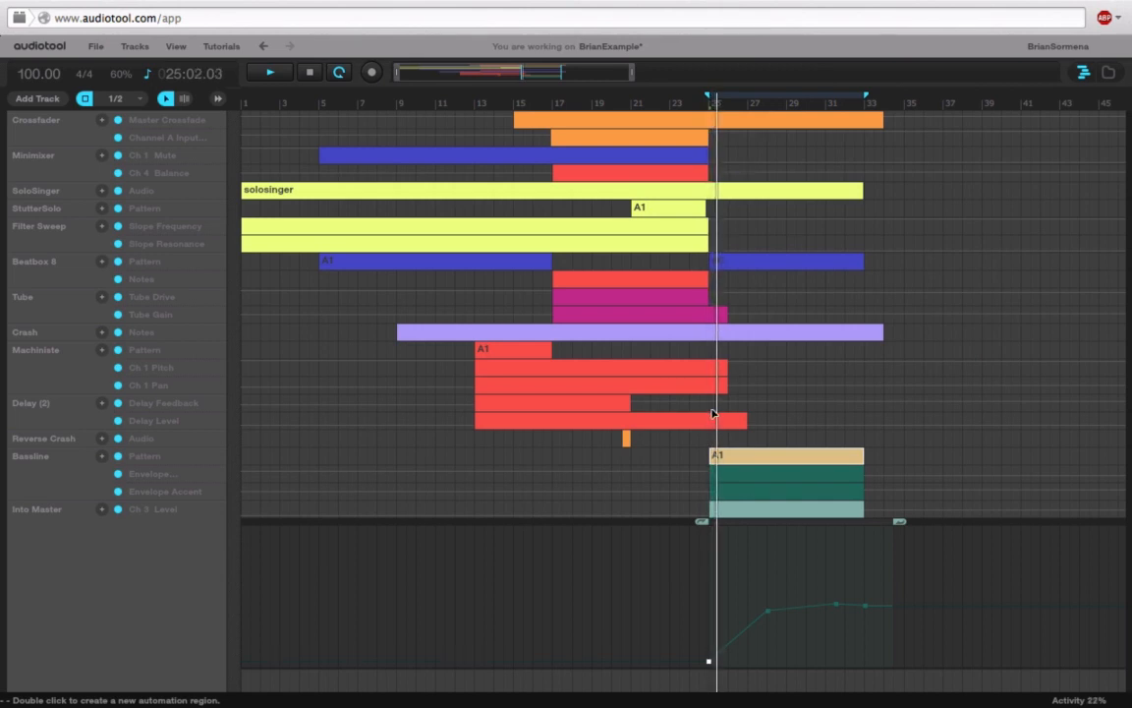
double_click(730, 507)
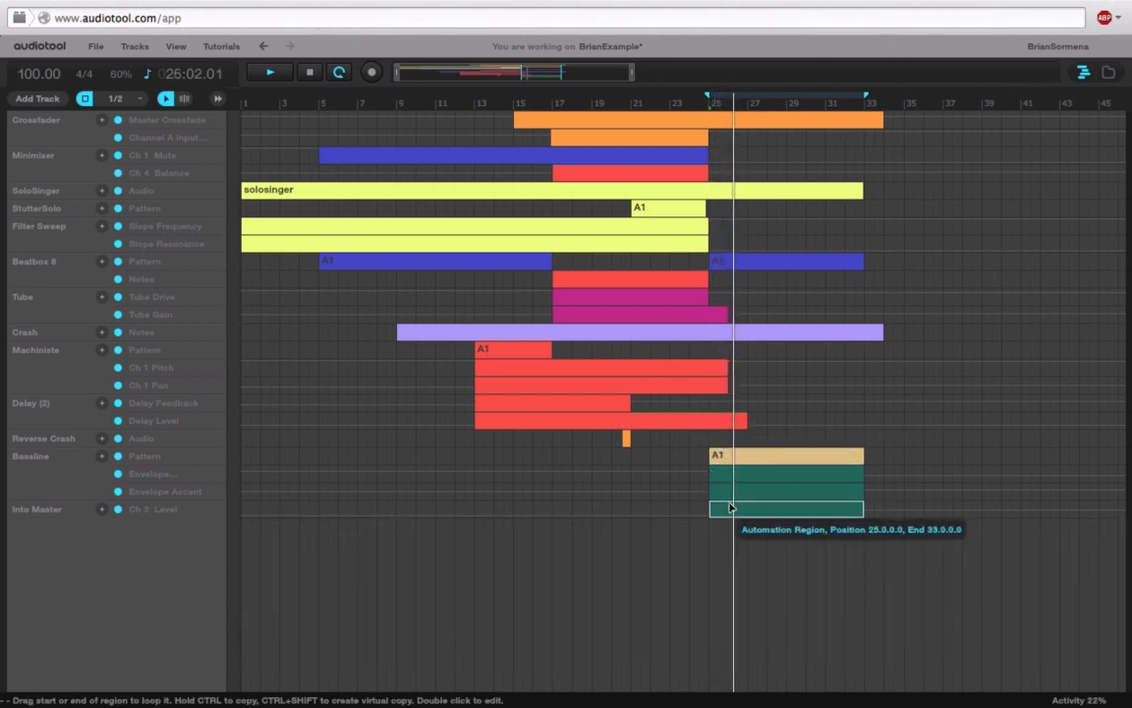
double_click(749, 508)
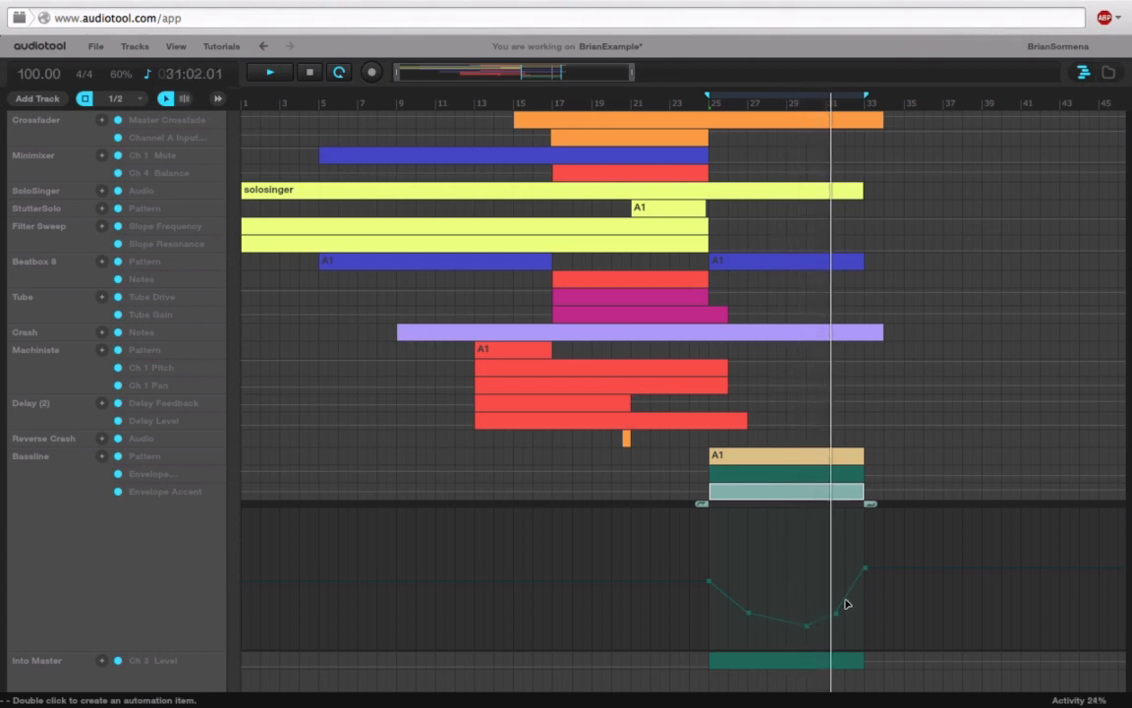
key("XF86AudioLowerVolume")
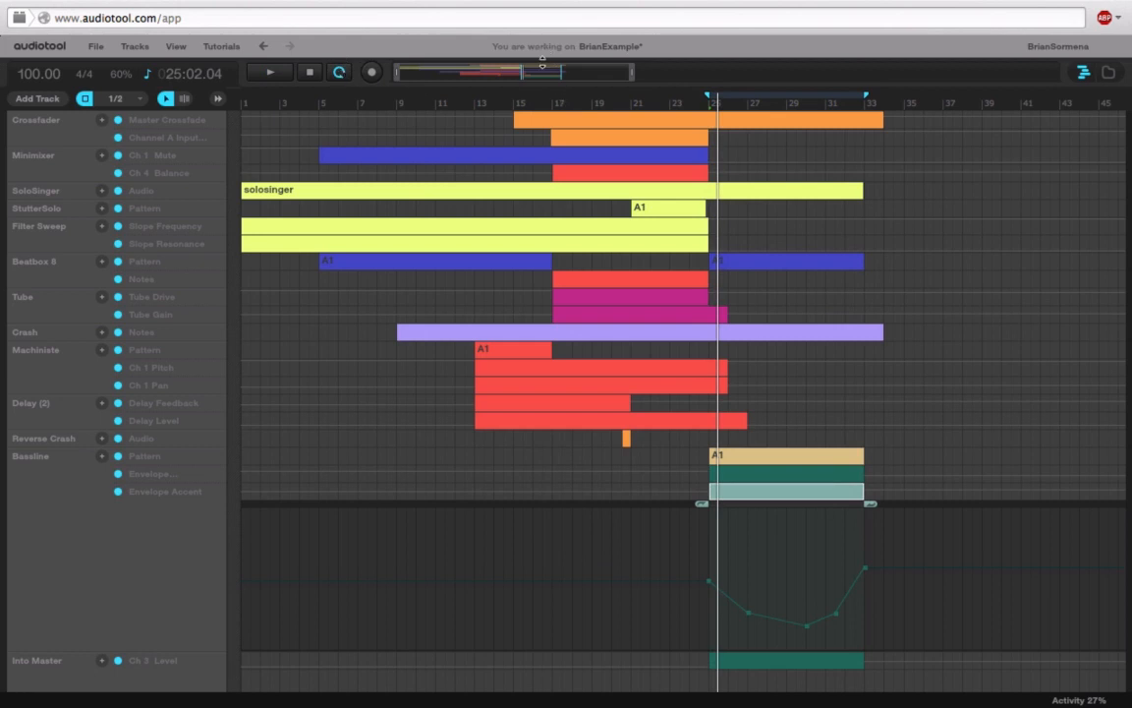
Step: Add a Pulverisateur synth to the desktop just below the Minimixer that has no devices connected to its inputs
left_click_drag(543, 61, 594, 581)
left_click_drag(648, 276, 591, 80)
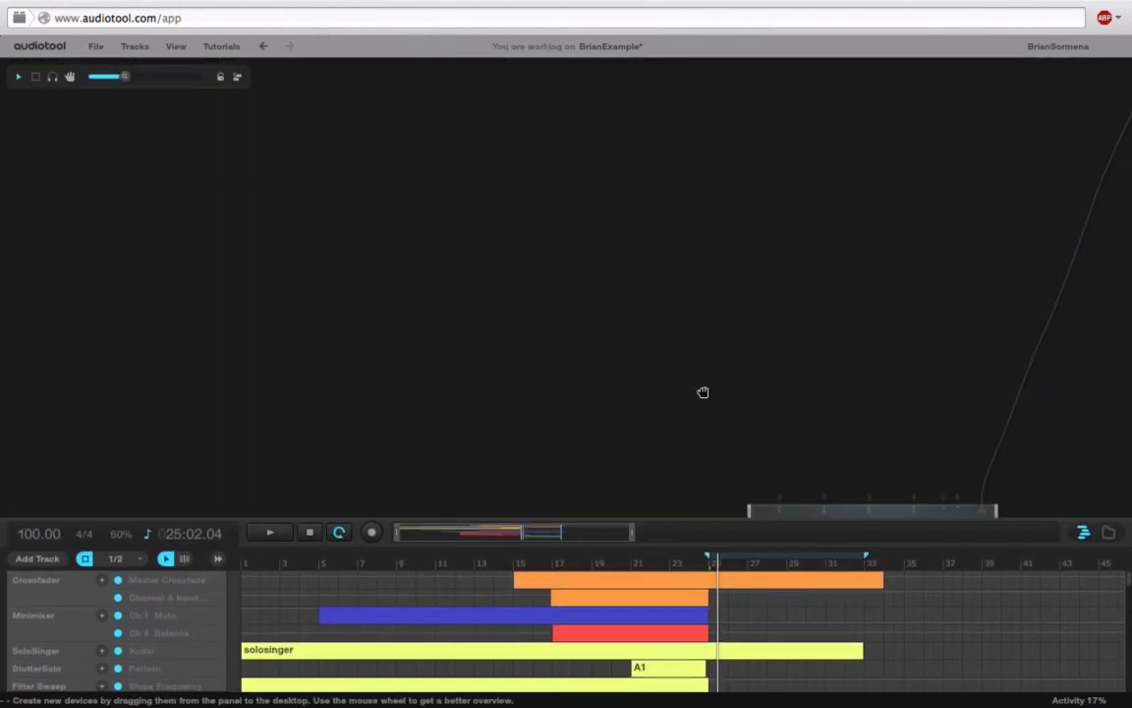
left_click_drag(703, 392, 354, 364)
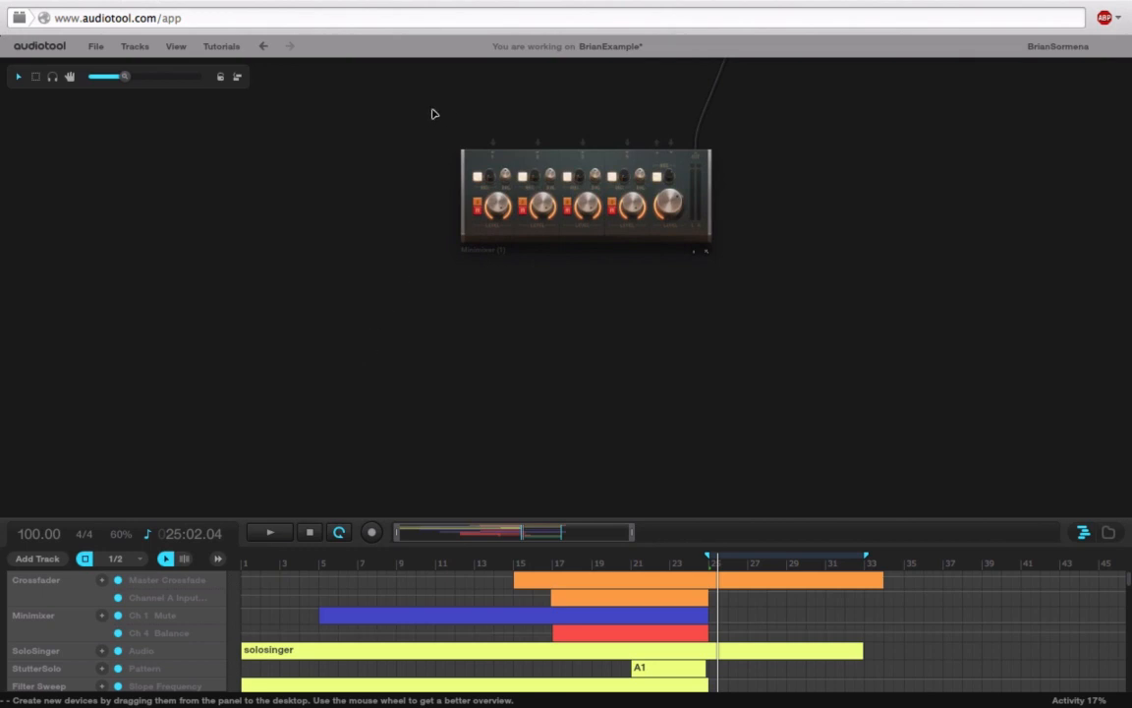
left_click_drag(125, 79, 103, 93)
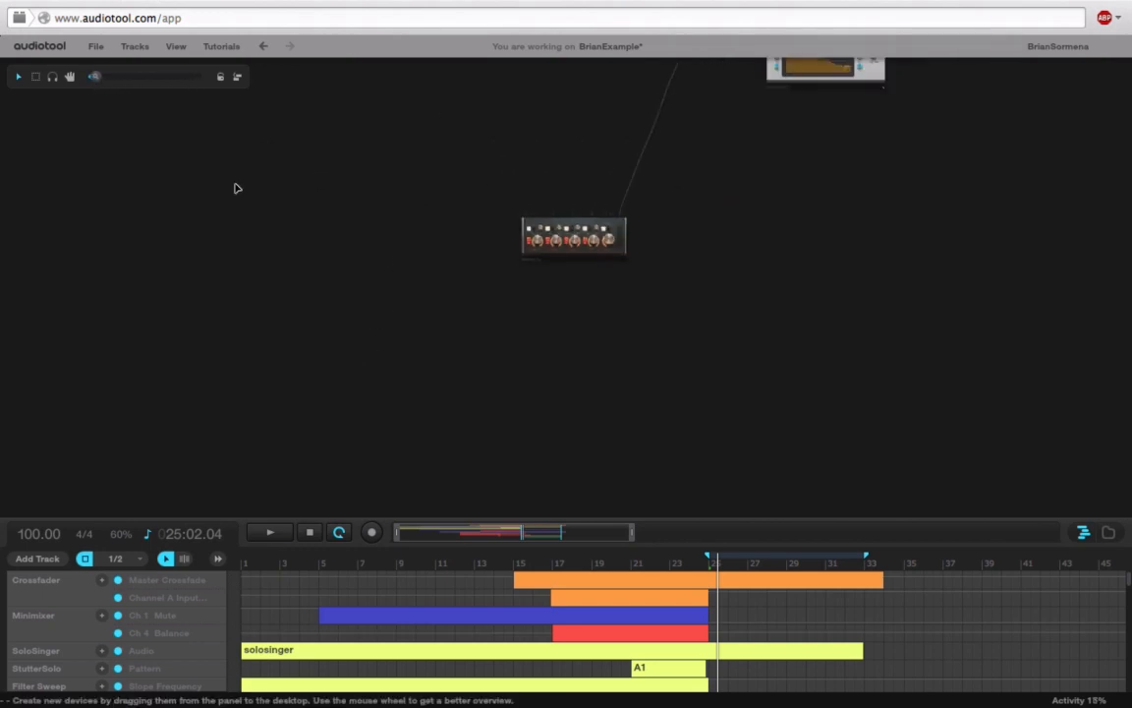
left_click_drag(789, 320, 766, 436)
left_click_drag(723, 313, 727, 414)
left_click_drag(589, 218, 582, 281)
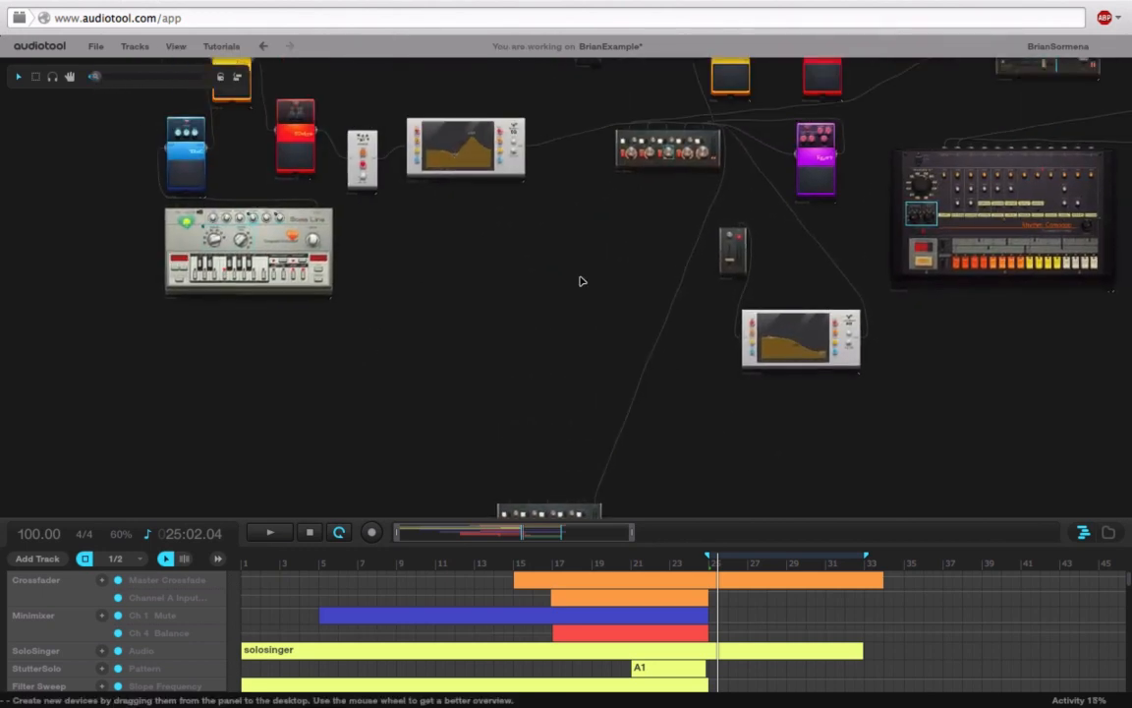
scroll(592, 339, "down", 5)
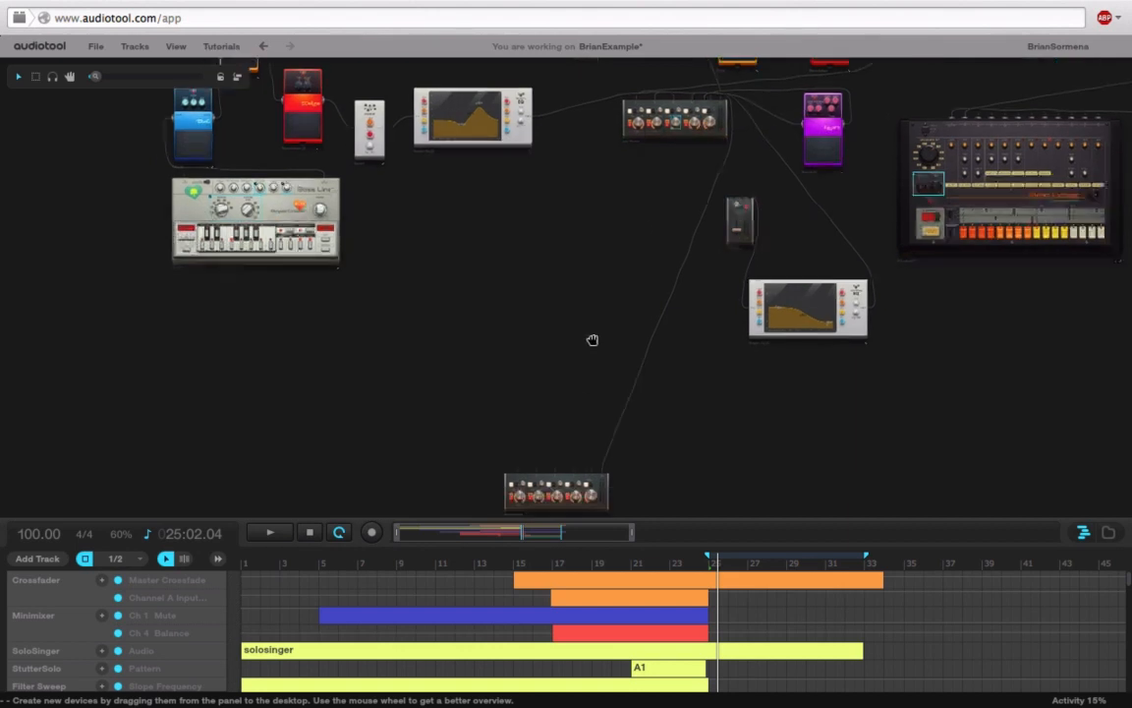
scroll(636, 423, "down", 5)
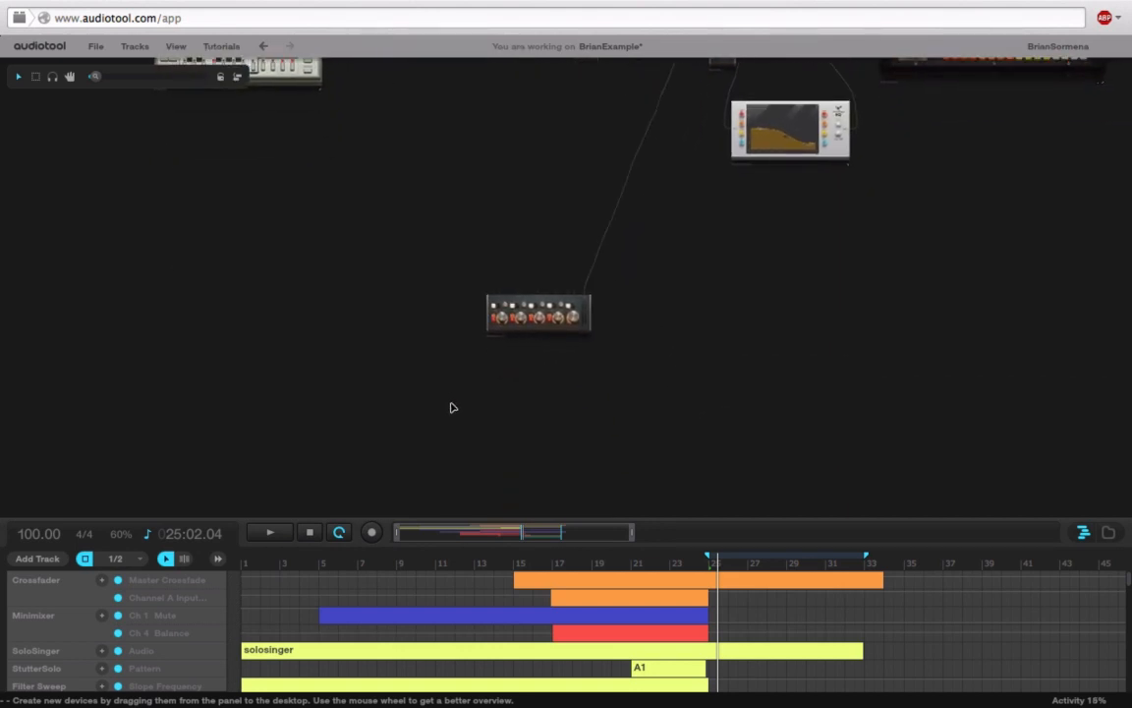
left_click(1108, 531)
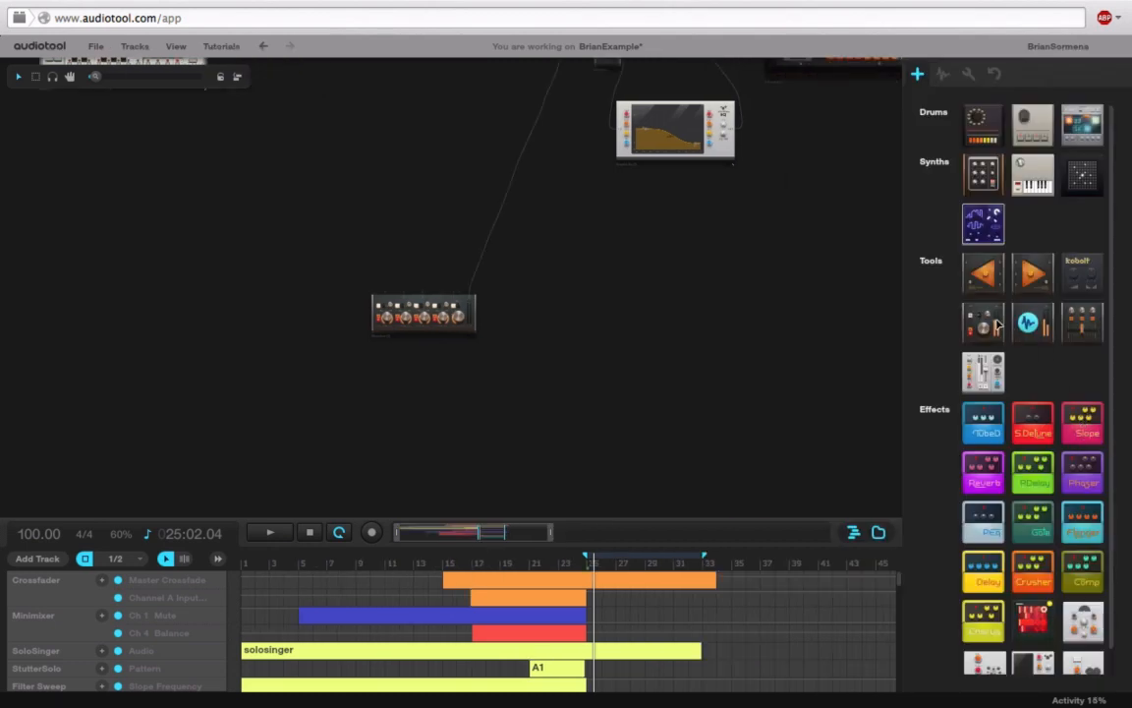
left_click_drag(981, 190, 423, 438)
left_click_drag(578, 424, 724, 410)
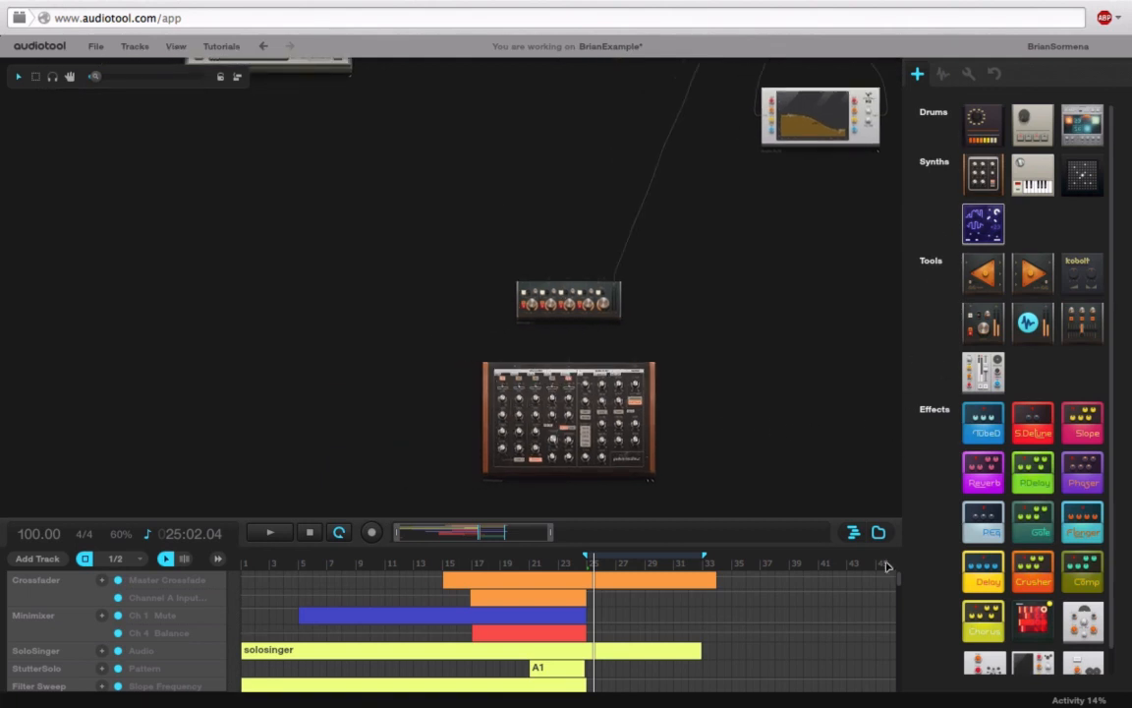
Step: Free up the desktop view and cable the Pulverisateur's output to the first channel input of the Minimixer above it
left_click(878, 531)
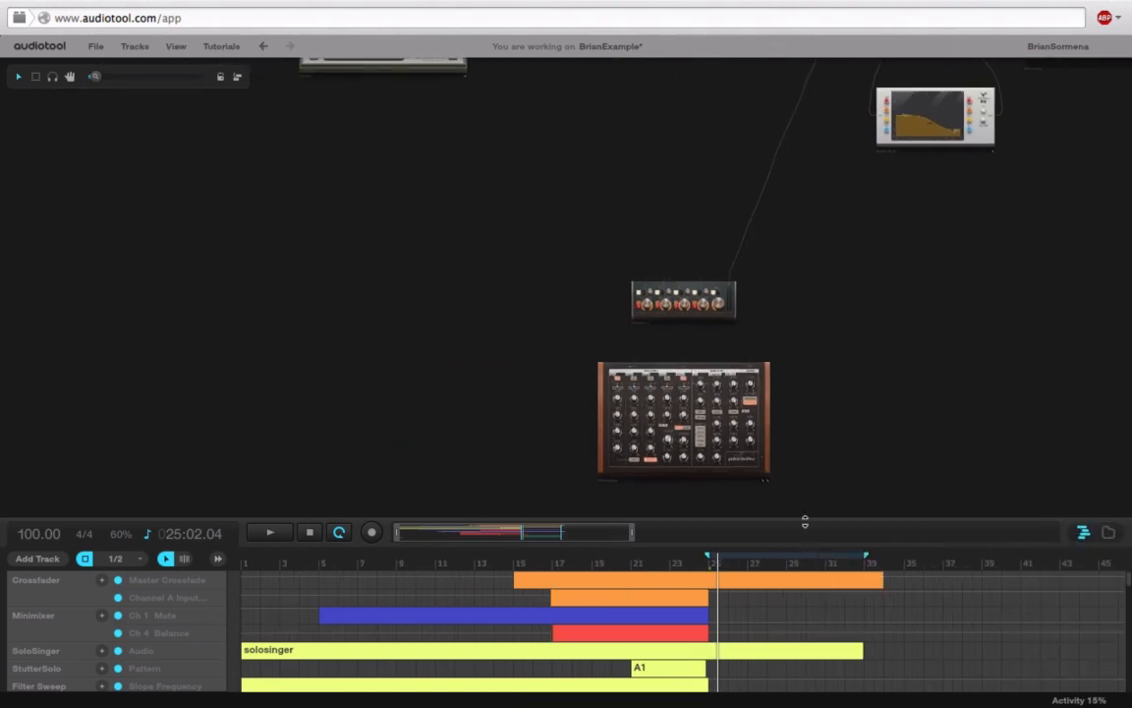
left_click_drag(805, 522, 805, 700)
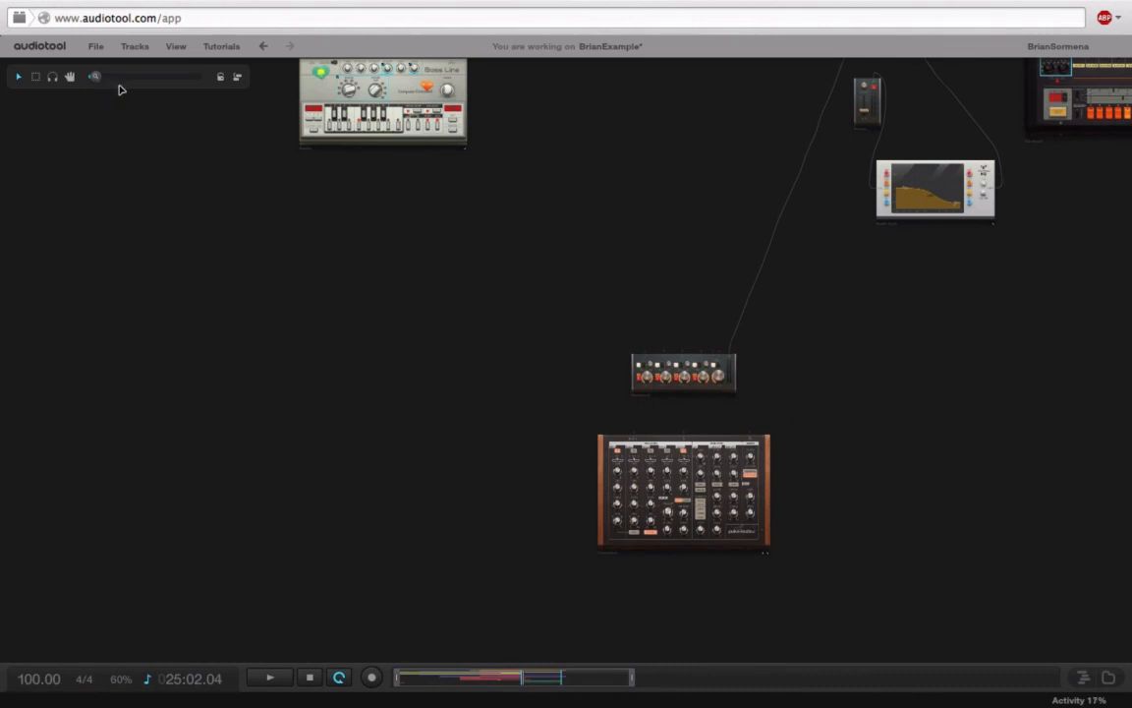
left_click_drag(95, 76, 141, 78)
left_click_drag(704, 522, 431, 200)
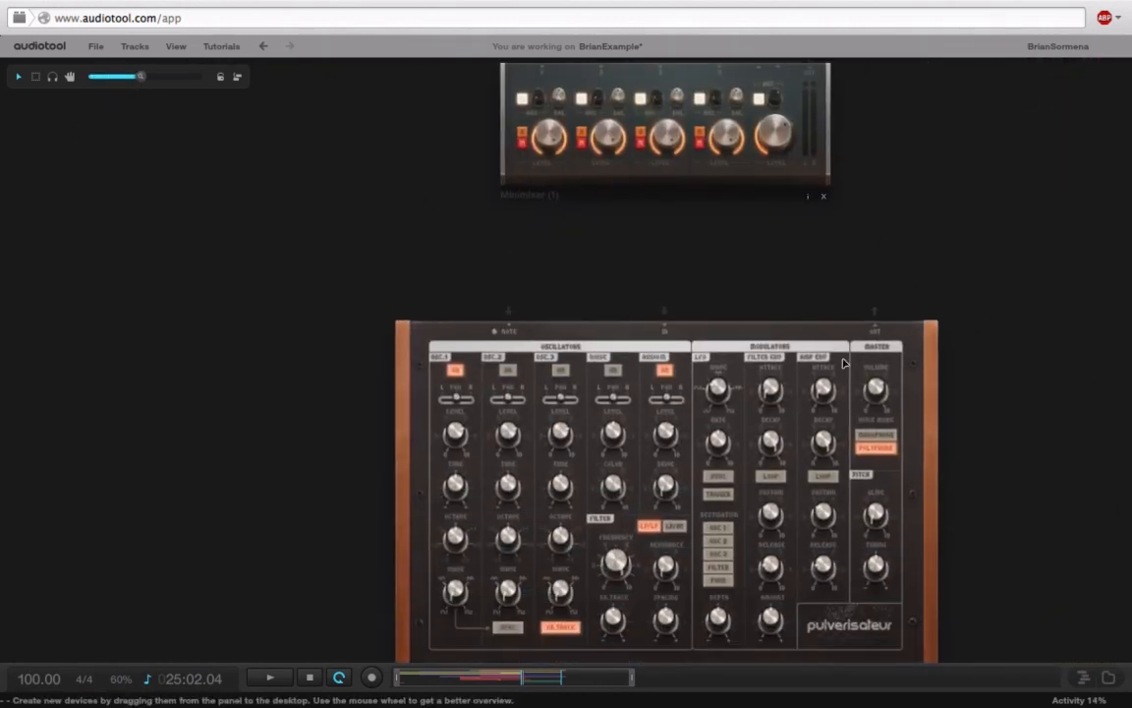
left_click_drag(874, 311, 553, 61)
left_click_drag(1087, 455, 922, 328)
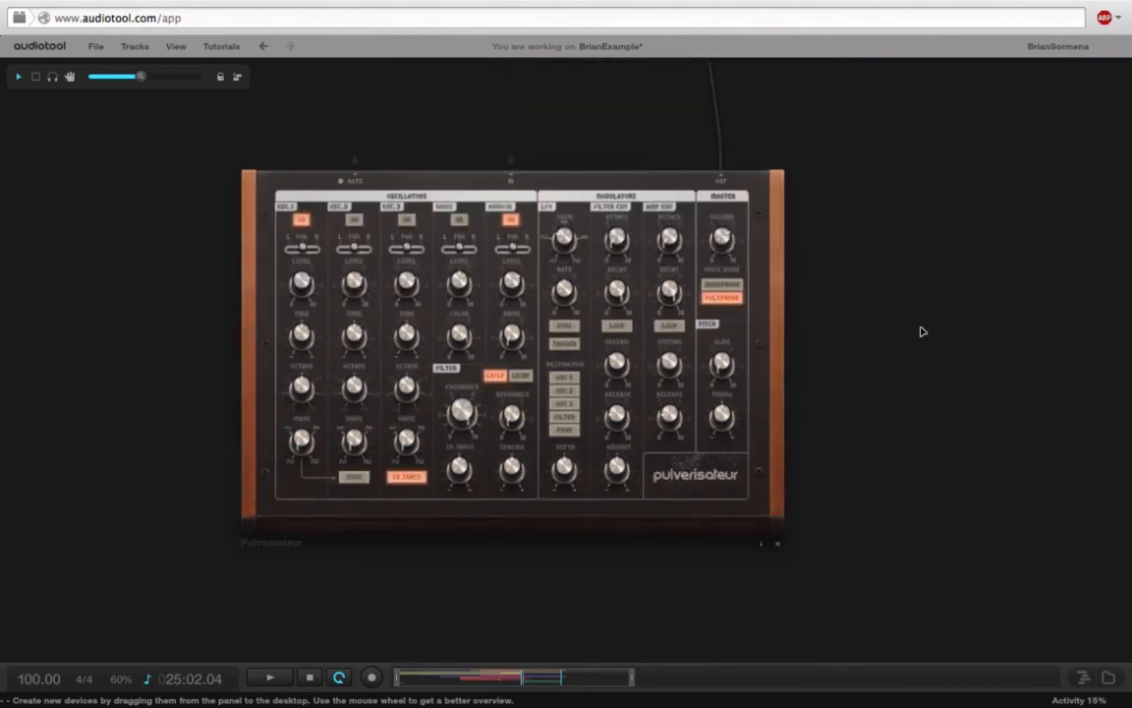
Step: Switch on oscillators 2 and 3 and the noise source of the Pulverisateur, with noise level at minimum and color at maximum
left_click_drag(140, 76, 172, 77)
left_click_drag(51, 216, 96, 213)
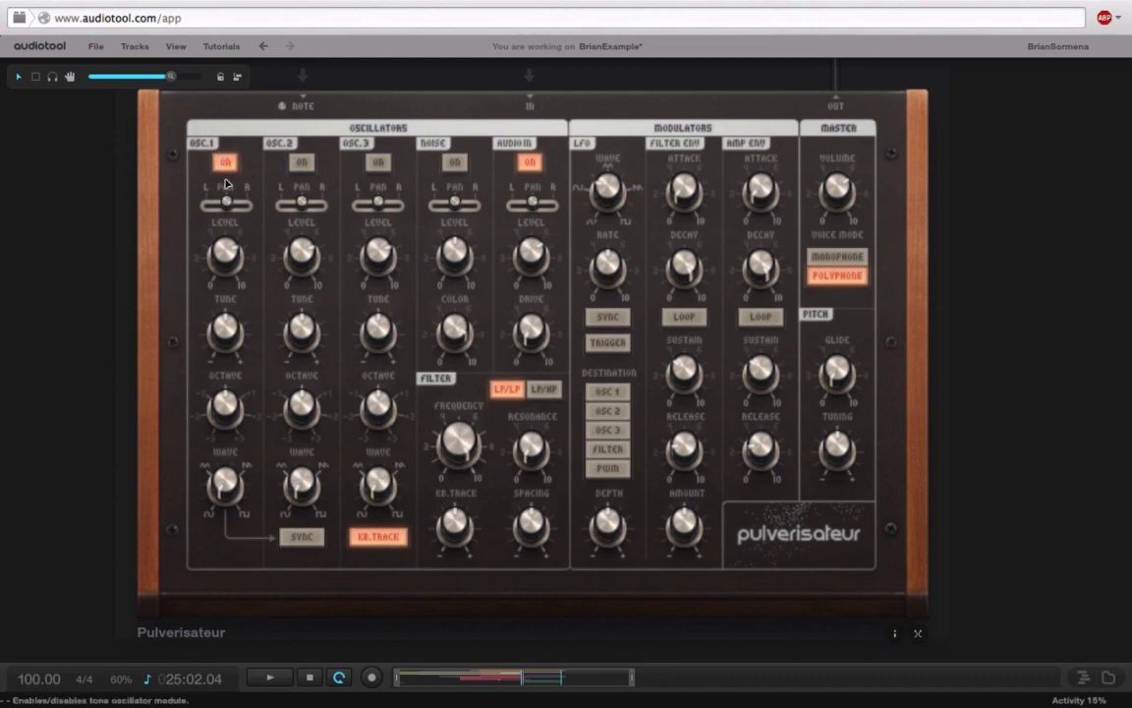
left_click(302, 162)
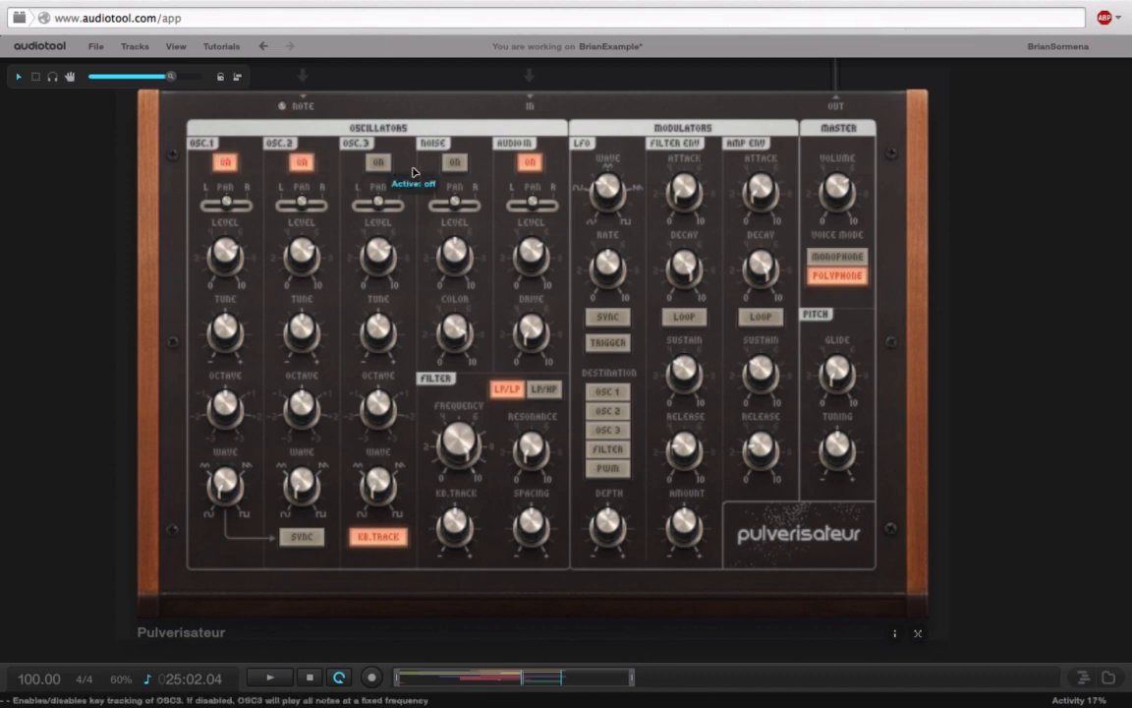
left_click(378, 162)
left_click(454, 162)
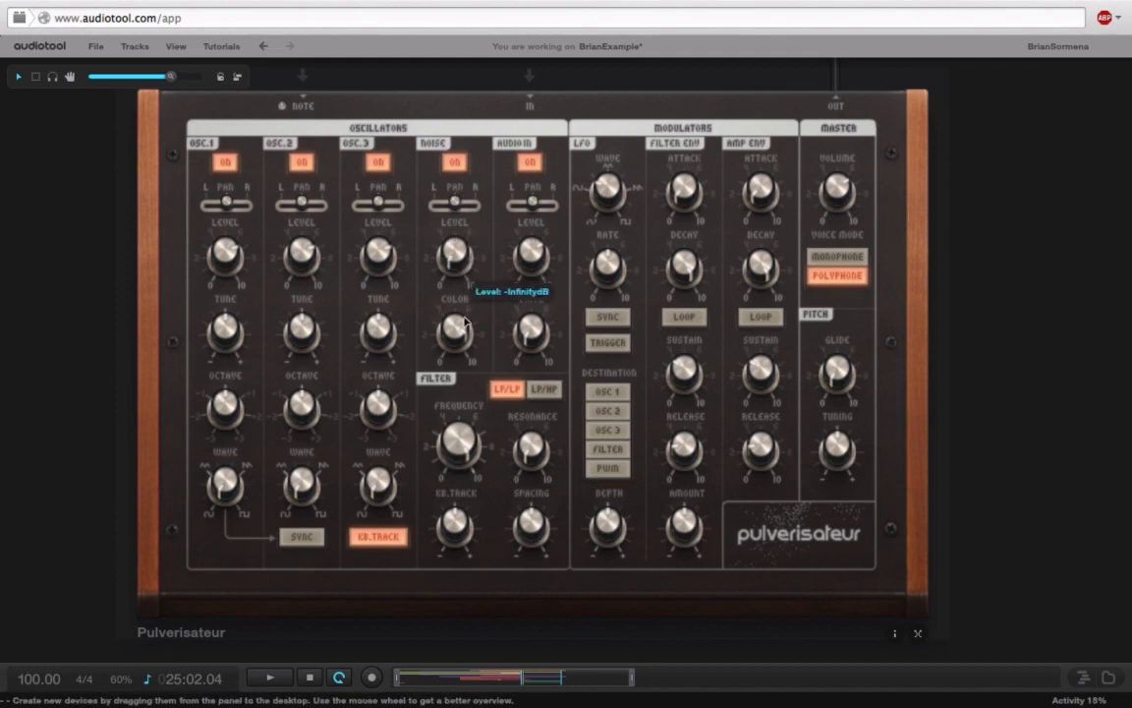
left_click_drag(459, 326, 471, 211)
scroll(459, 248, "up", 1)
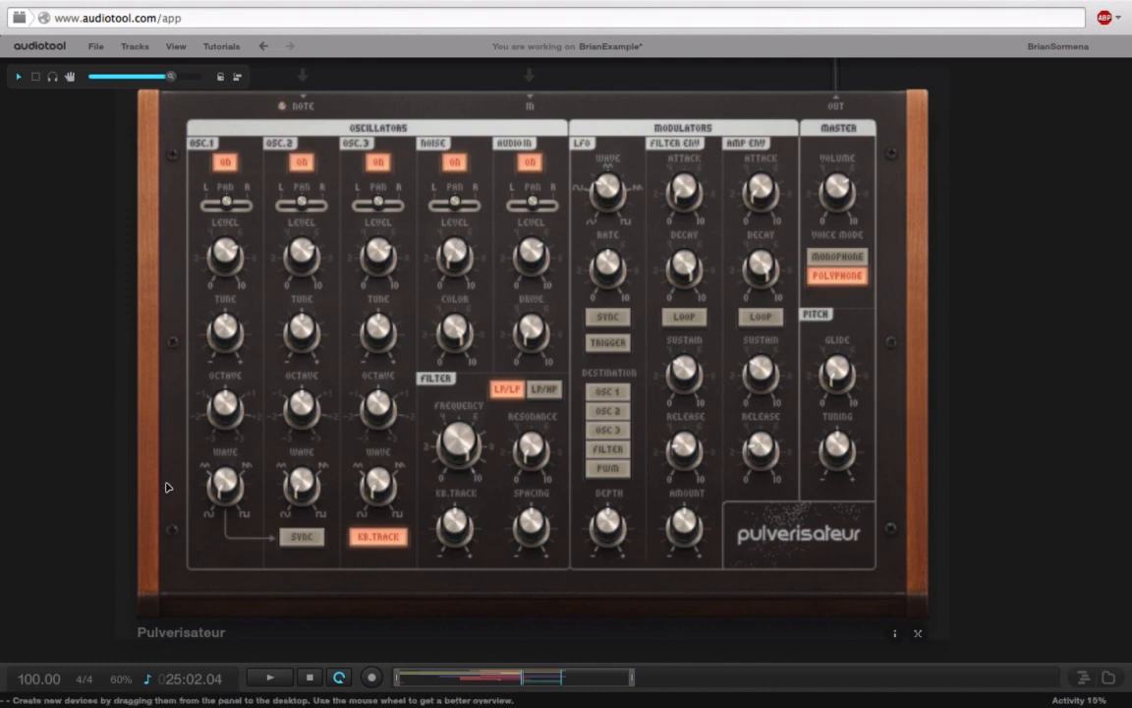
Step: Set oscillator 1's waveform to about 73.80%, match it on oscillators 2 and 3, and raise oscillator 3's tune to maximum
left_click_drag(221, 482, 246, 287)
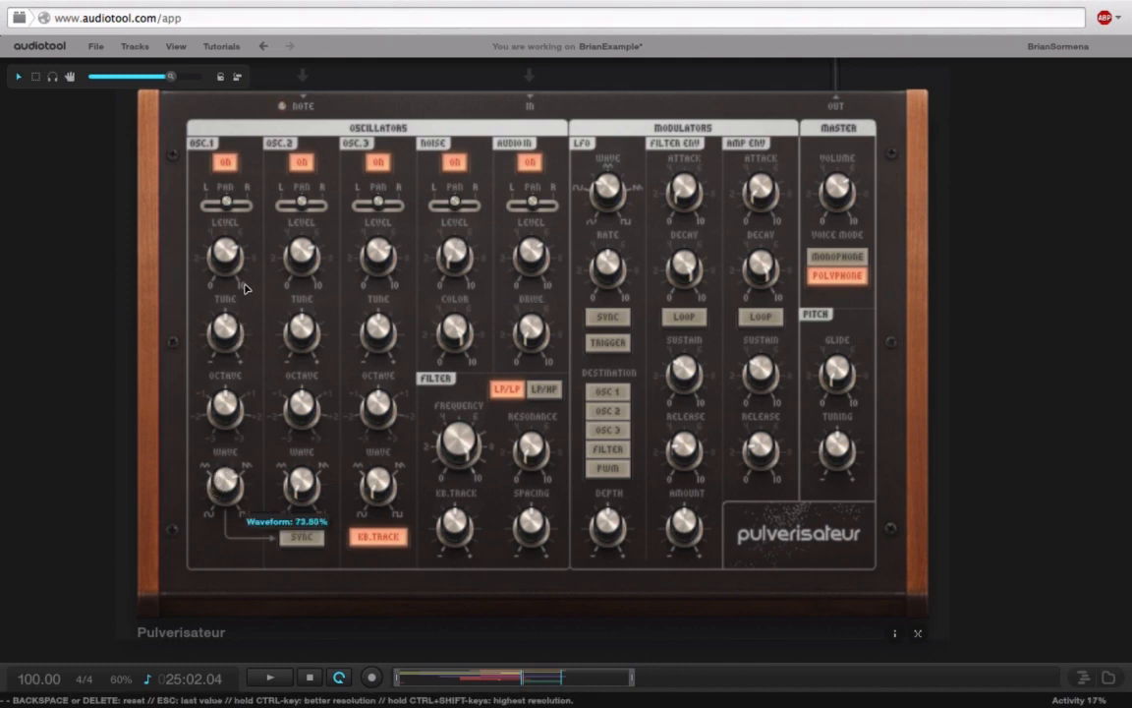
left_click_drag(300, 479, 330, 296)
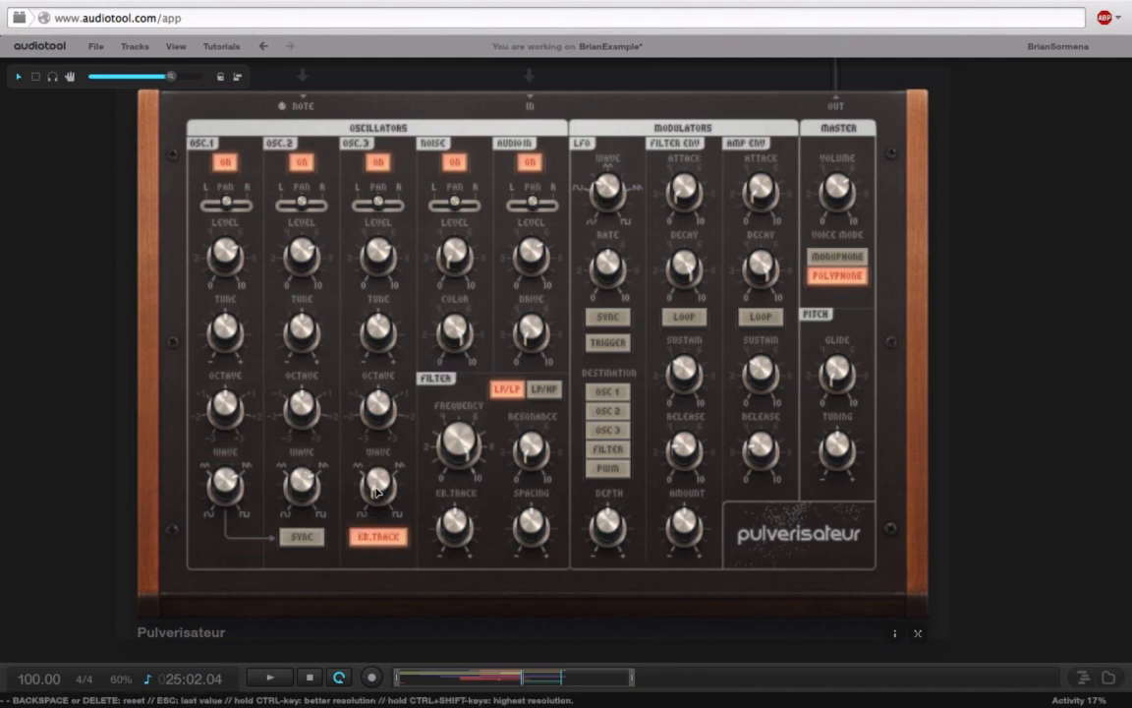
left_click_drag(379, 484, 386, 293)
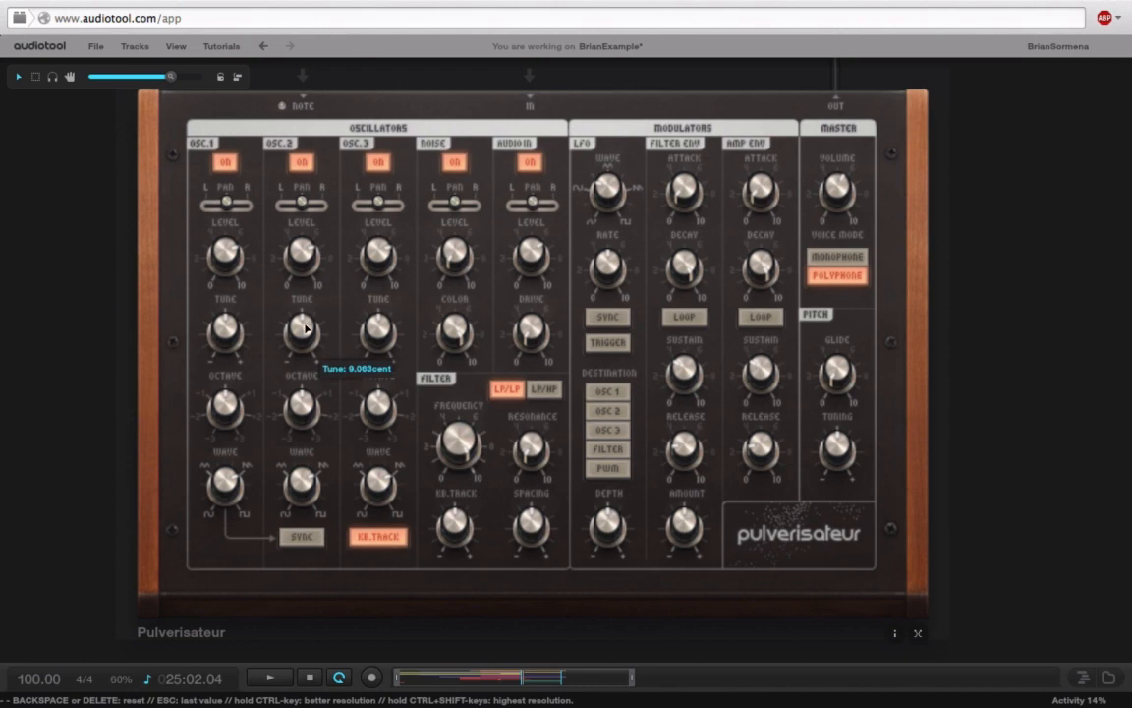
left_click_drag(389, 340, 389, 170)
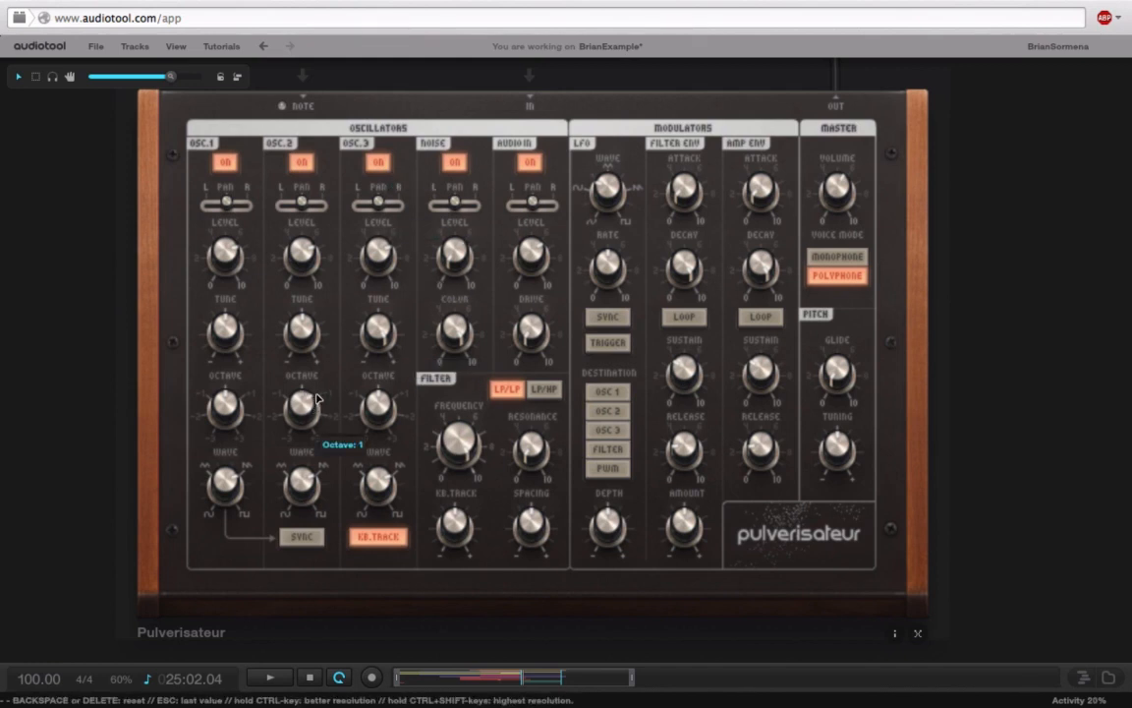
Step: Pan oscillator 2 slightly to 4% left and oscillator 3 to 4% right
left_click_drag(299, 203, 295, 204)
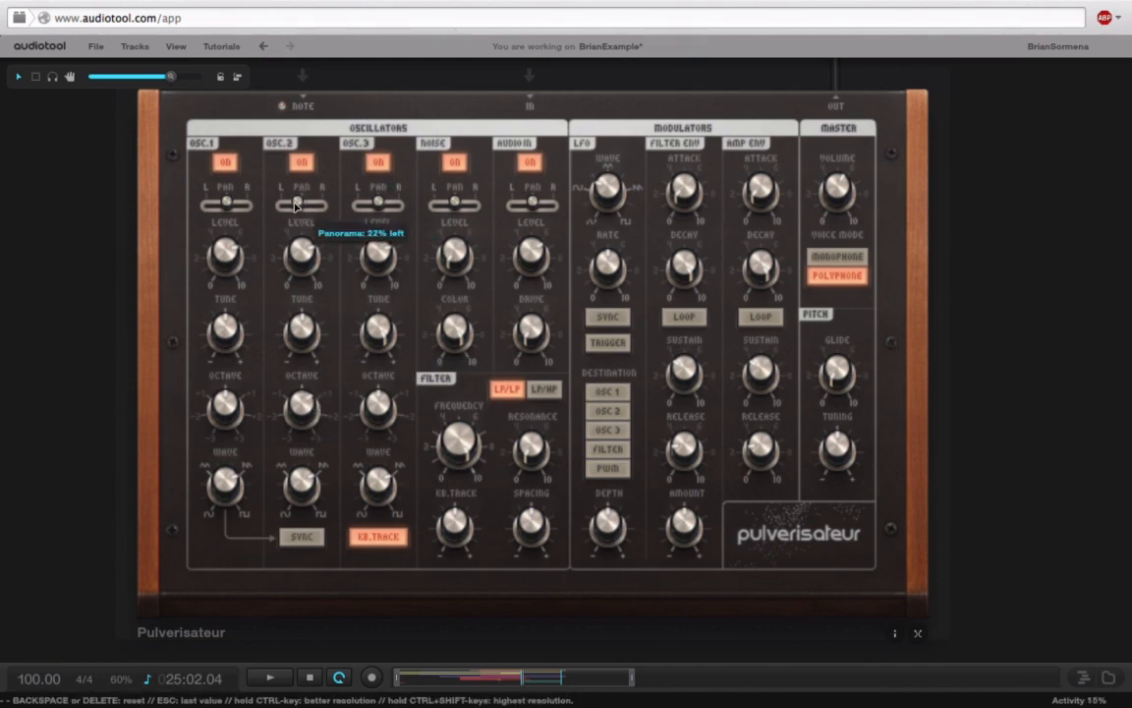
left_click_drag(378, 203, 382, 210)
left_click_drag(300, 204, 306, 205)
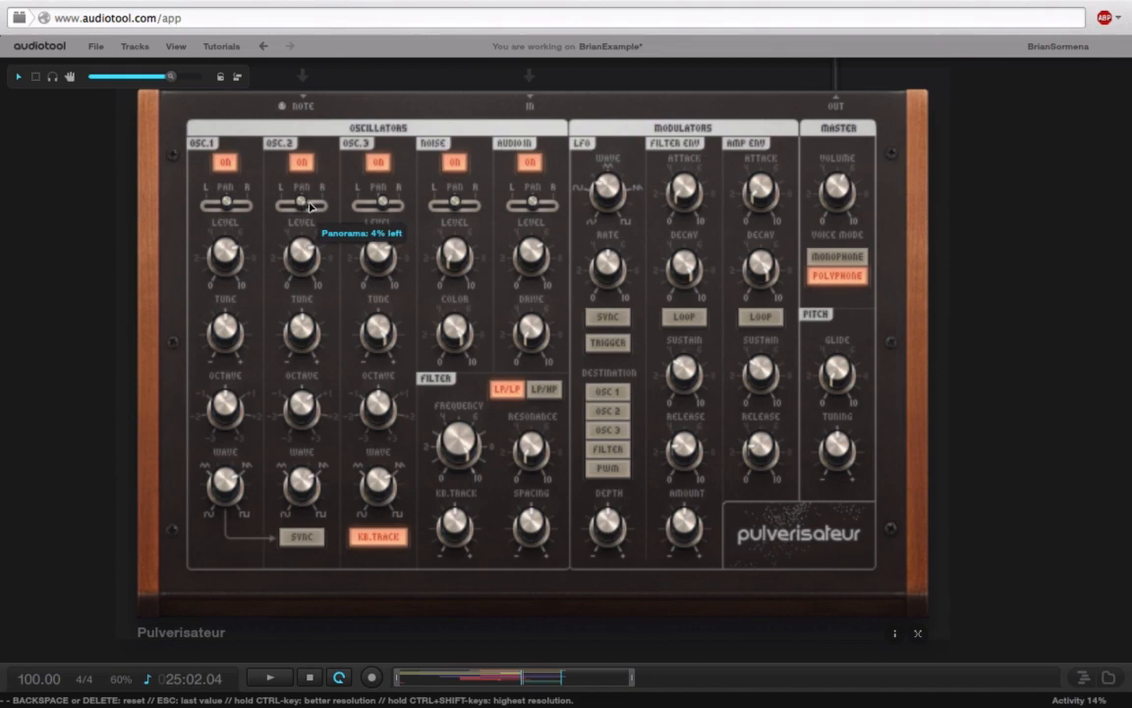
left_click_drag(387, 204, 384, 207)
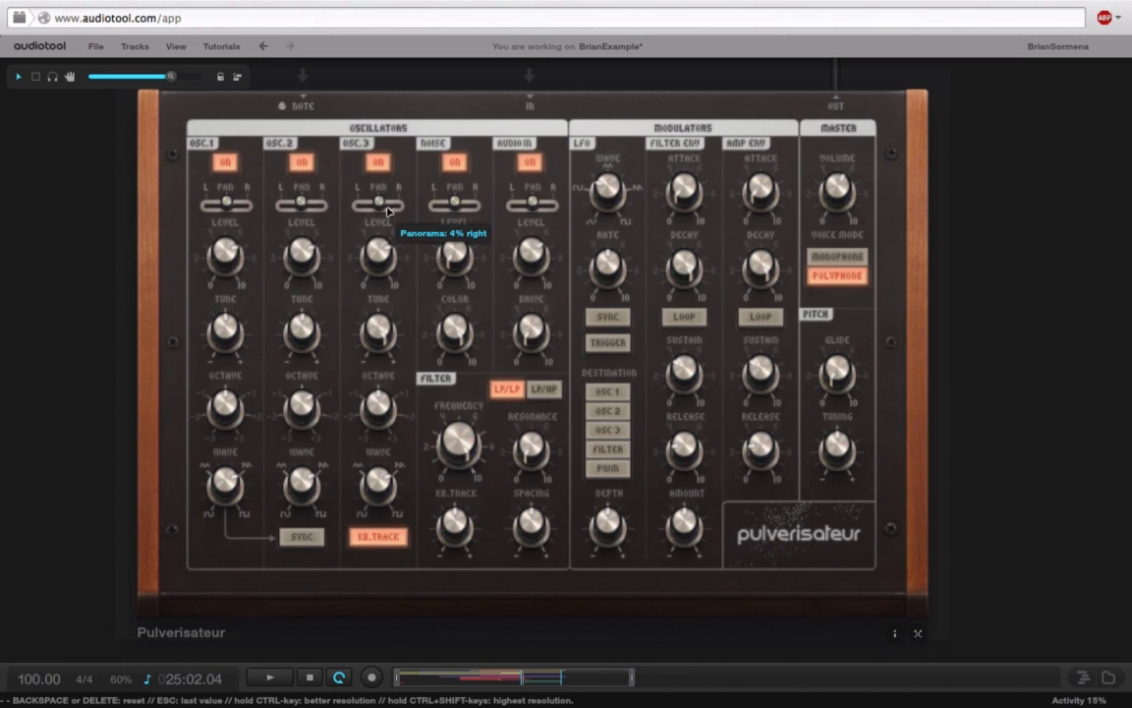
Step: Lower the Pulverisateur's filter frequency below 100% and sync oscillator 2 to oscillator 1
left_click_drag(454, 251, 456, 262)
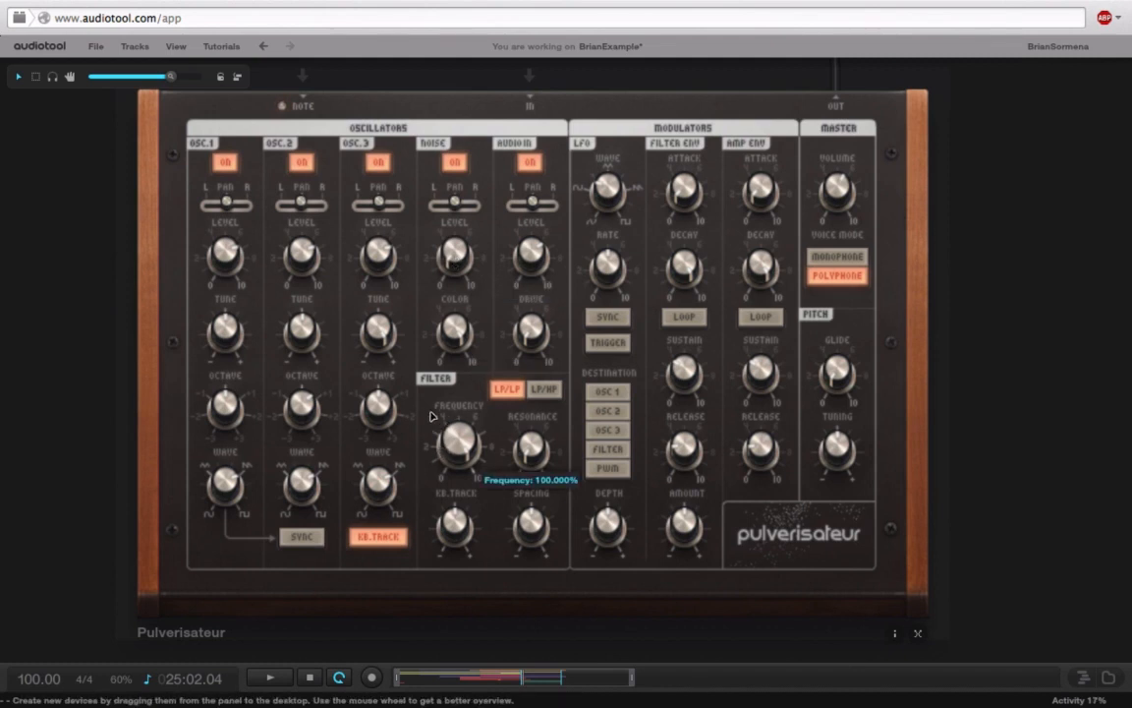
left_click_drag(452, 444, 457, 458)
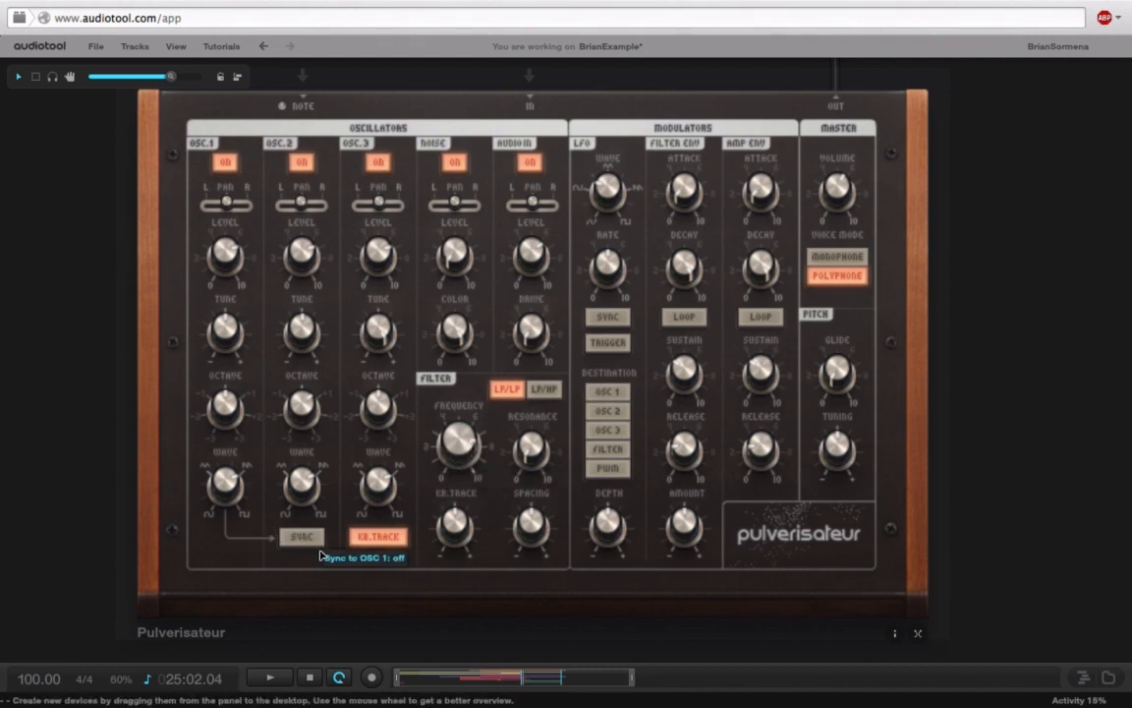
left_click(309, 543)
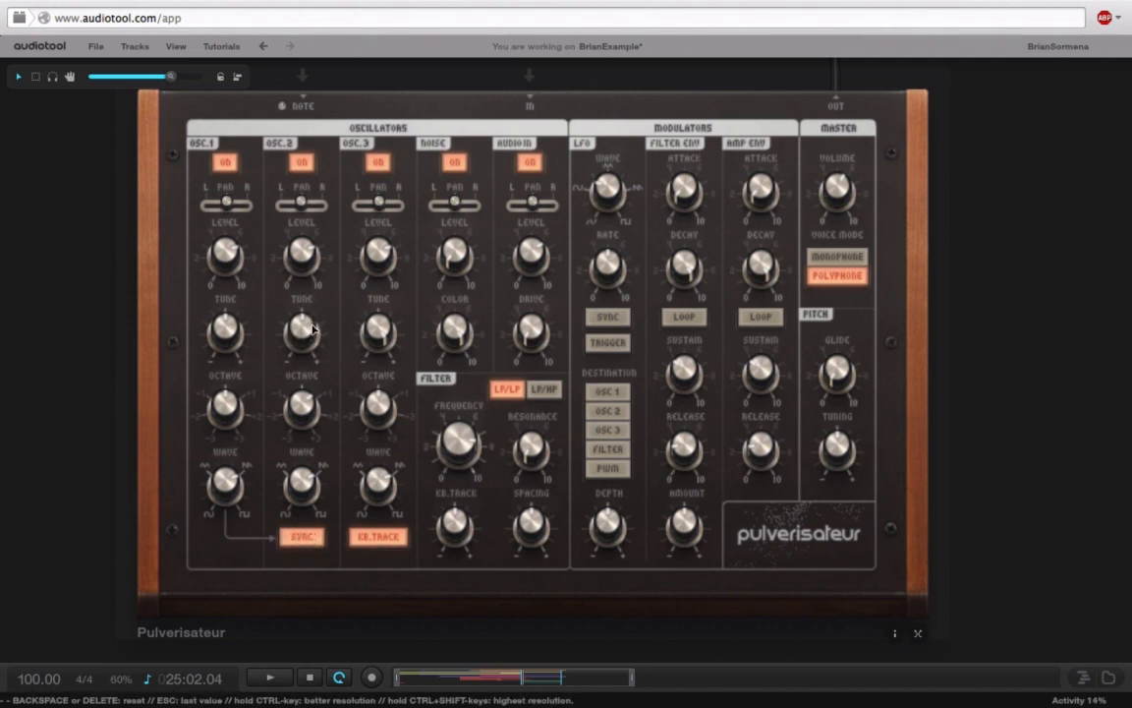
Step: Adjust oscillator 2's tune well above its centre setting, trying values around 580 cents
mouse_move(312, 329)
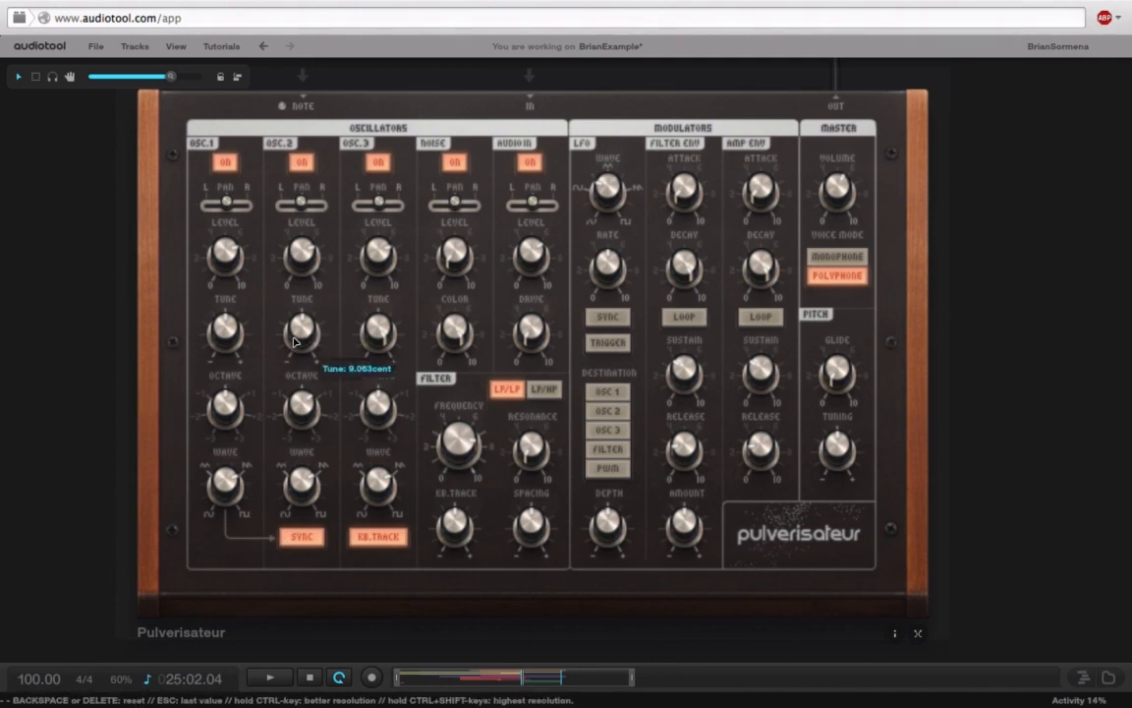
left_click_drag(295, 341, 285, 265)
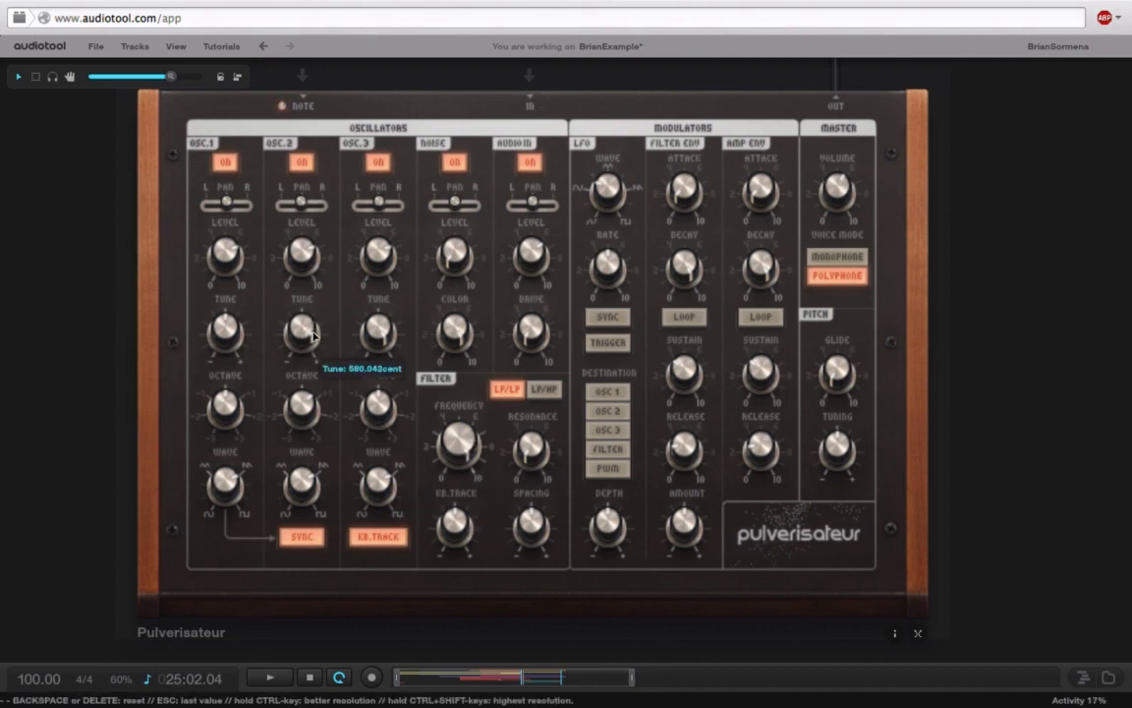
mouse_move(312, 336)
left_mouse_down()
mouse_move(300, 369)
mouse_move(311, 349)
left_mouse_up()
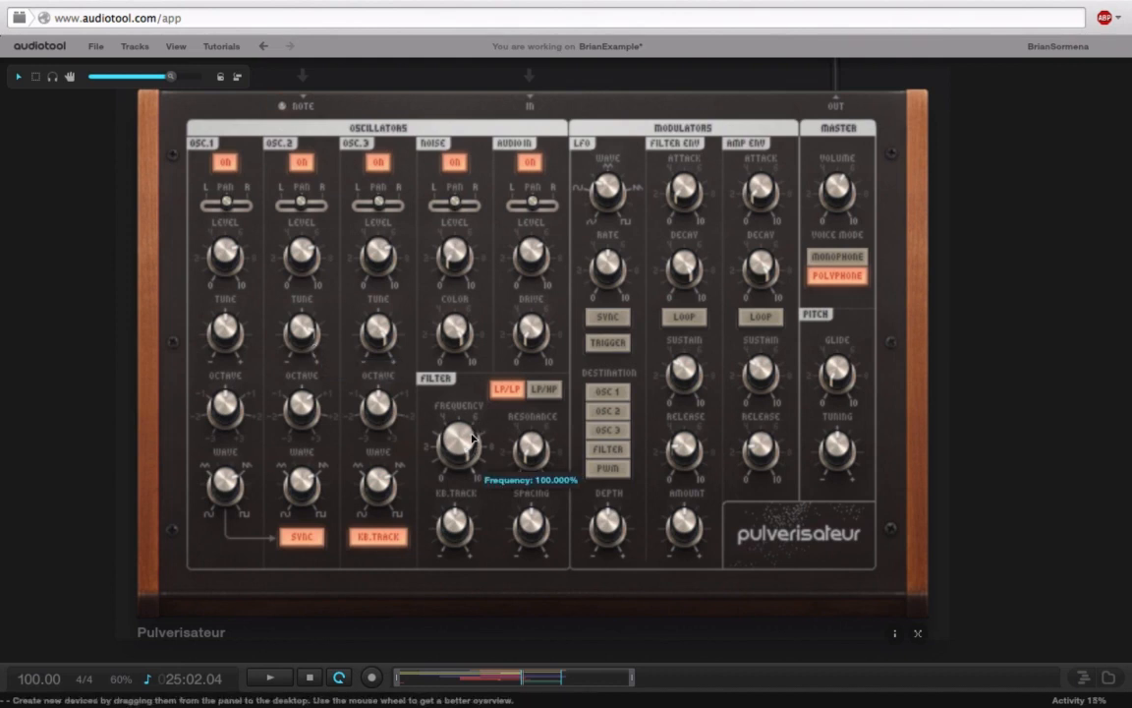
Step: Lower the filter frequency, raise its resonance to about 44%, and adjust the filter's keyboard tracking and spacing
left_click_drag(469, 449, 459, 551)
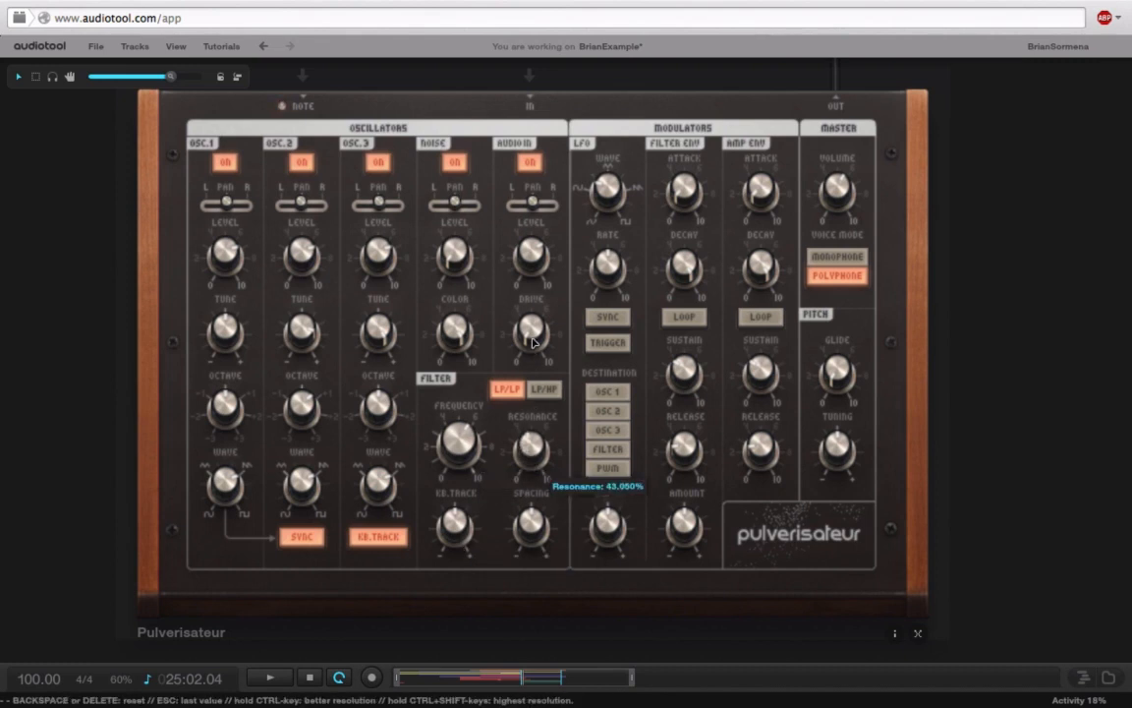
left_click_drag(466, 542, 470, 528)
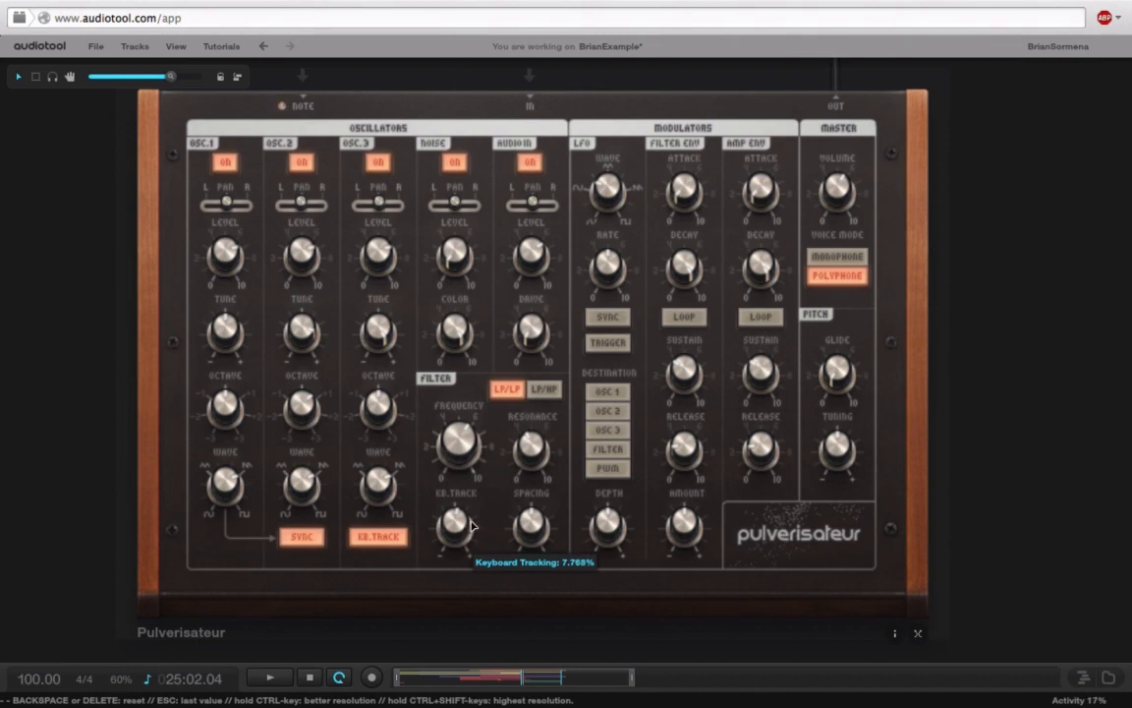
left_click_drag(469, 520, 470, 518)
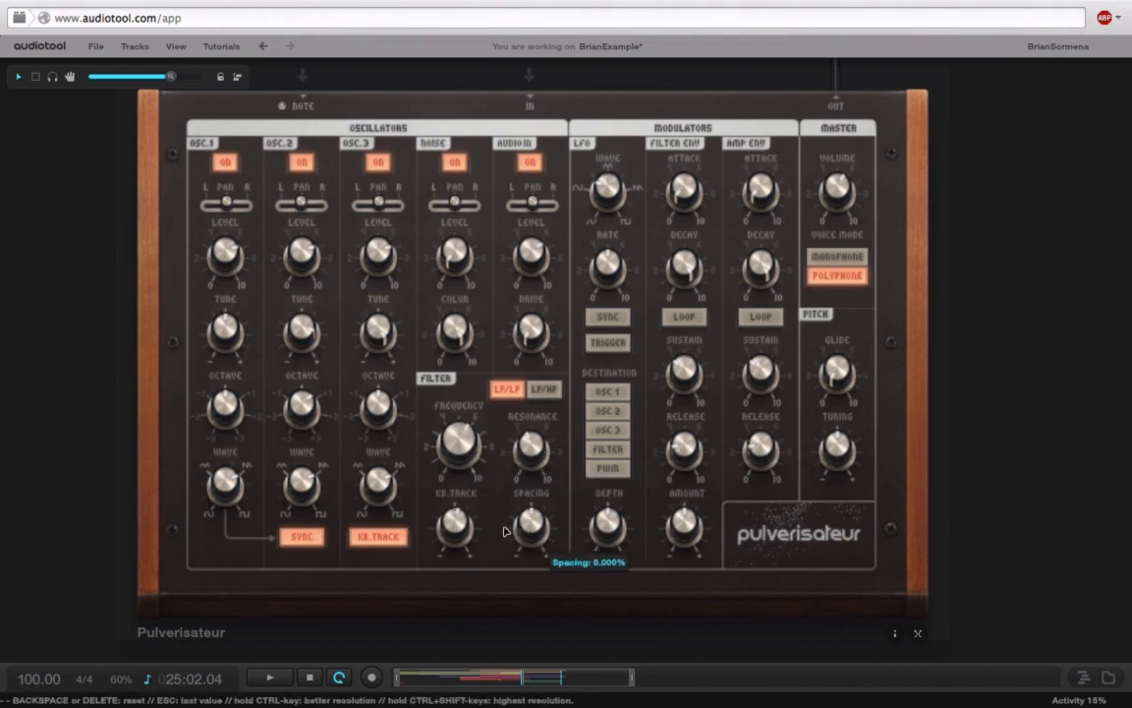
left_click_drag(531, 511, 554, 538)
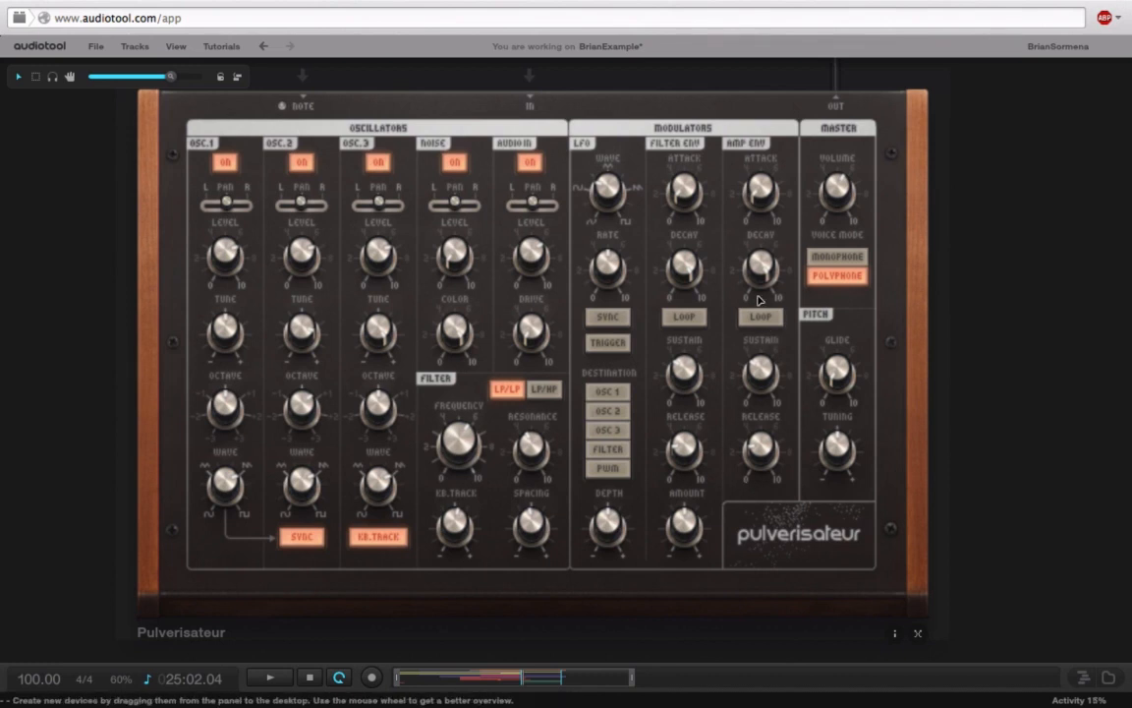
Step: Lengthen the amp envelope's attack to about 2.9 seconds and increase its release
left_click_drag(767, 85, 758, 153)
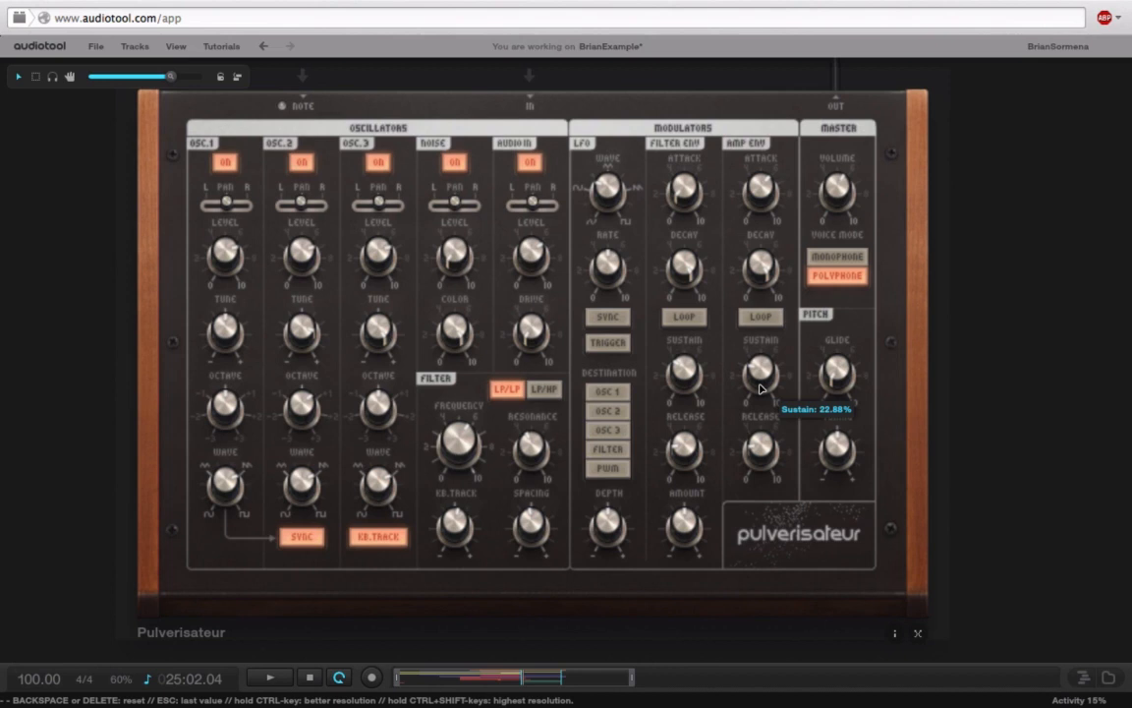
left_click_drag(761, 445, 789, 381)
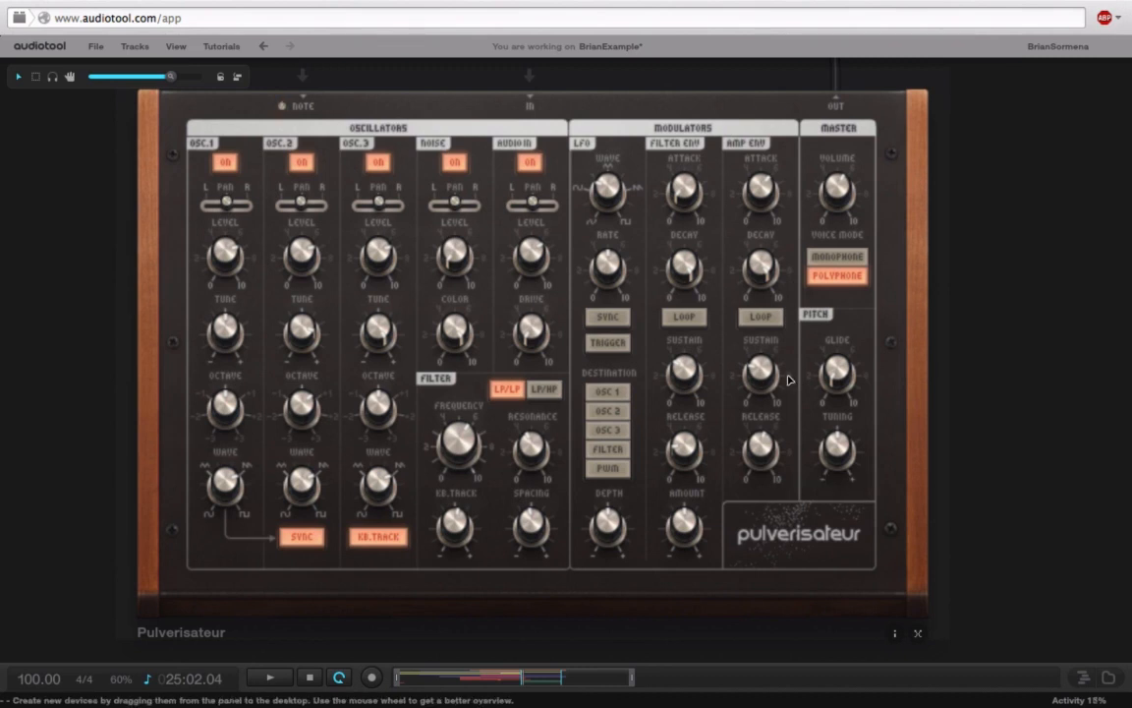
left_click_drag(761, 207, 760, 171)
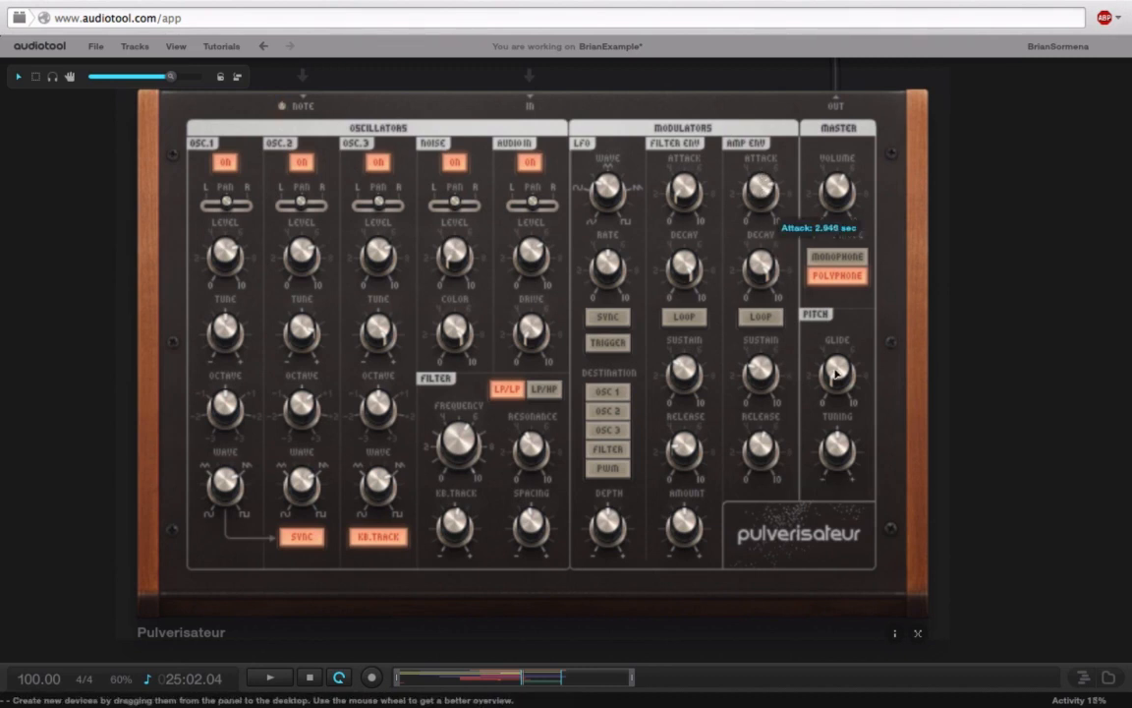
left_click_drag(837, 374, 838, 373)
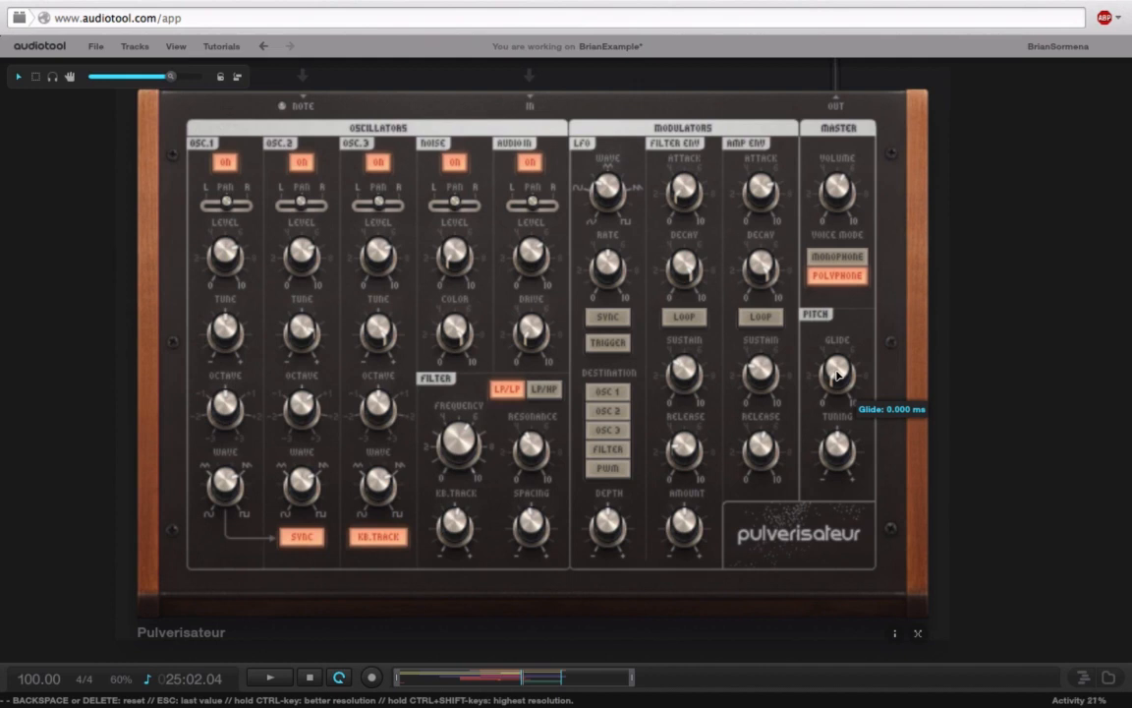
mouse_move(306, 233)
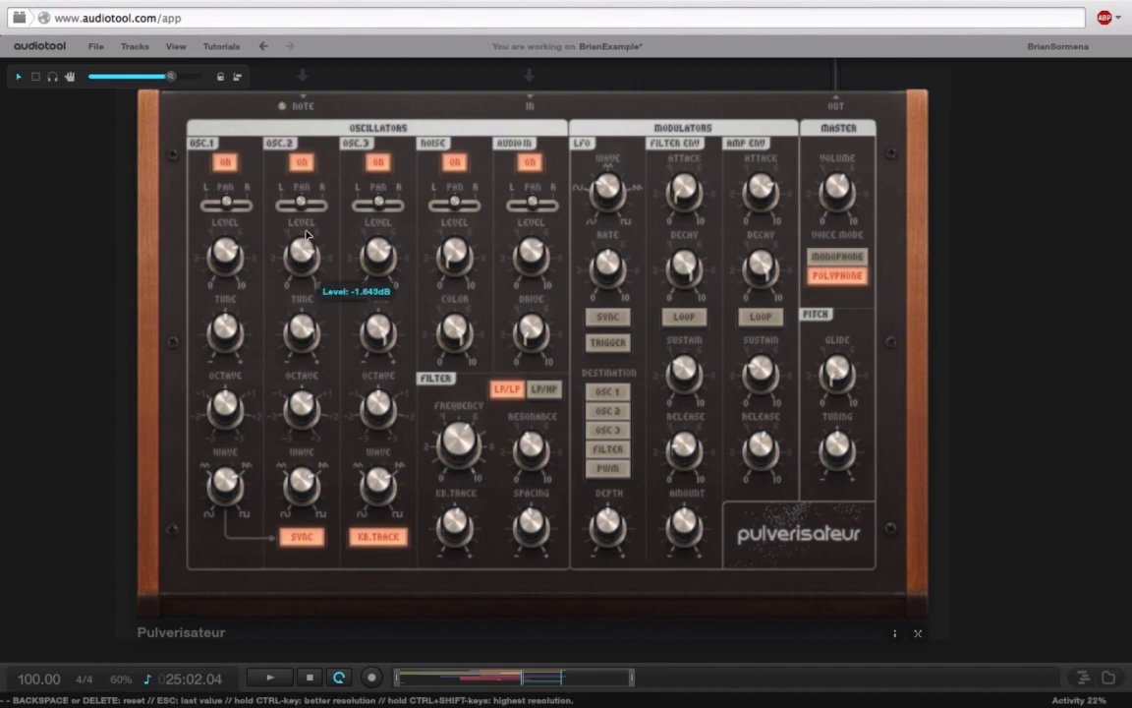
Step: Route the LFO to the filter, raise its depth, and slow its rate to about 0.25 Hz
mouse_move(605, 258)
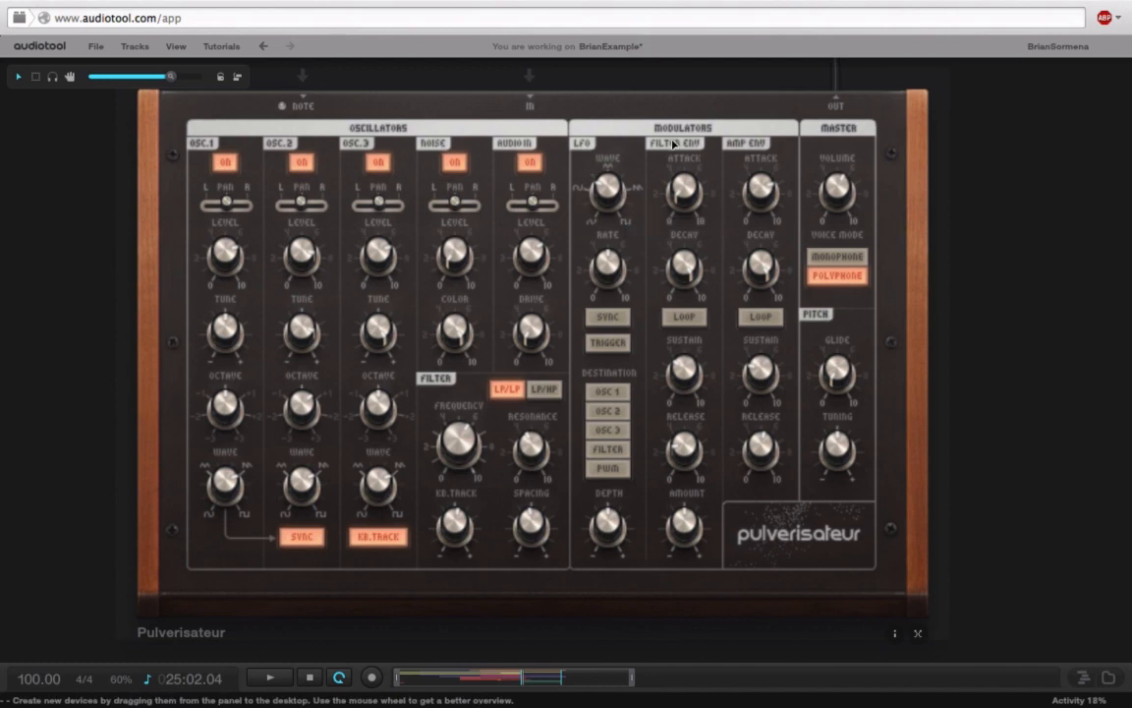
left_click(622, 455)
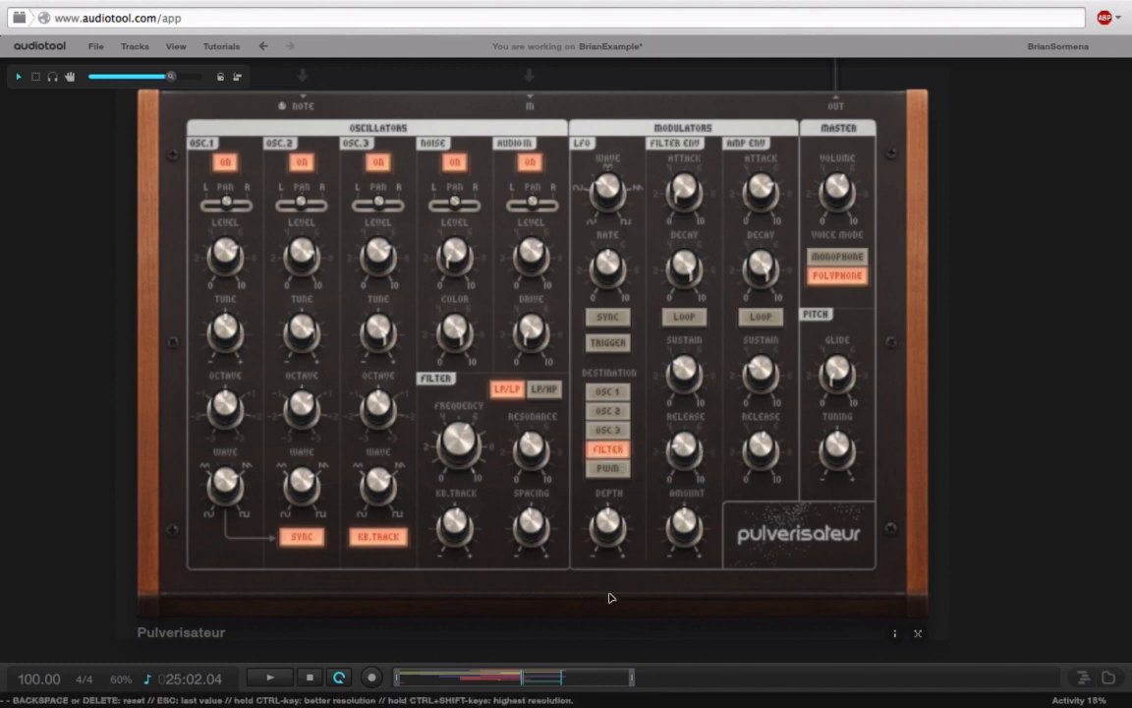
left_click_drag(611, 530, 622, 511)
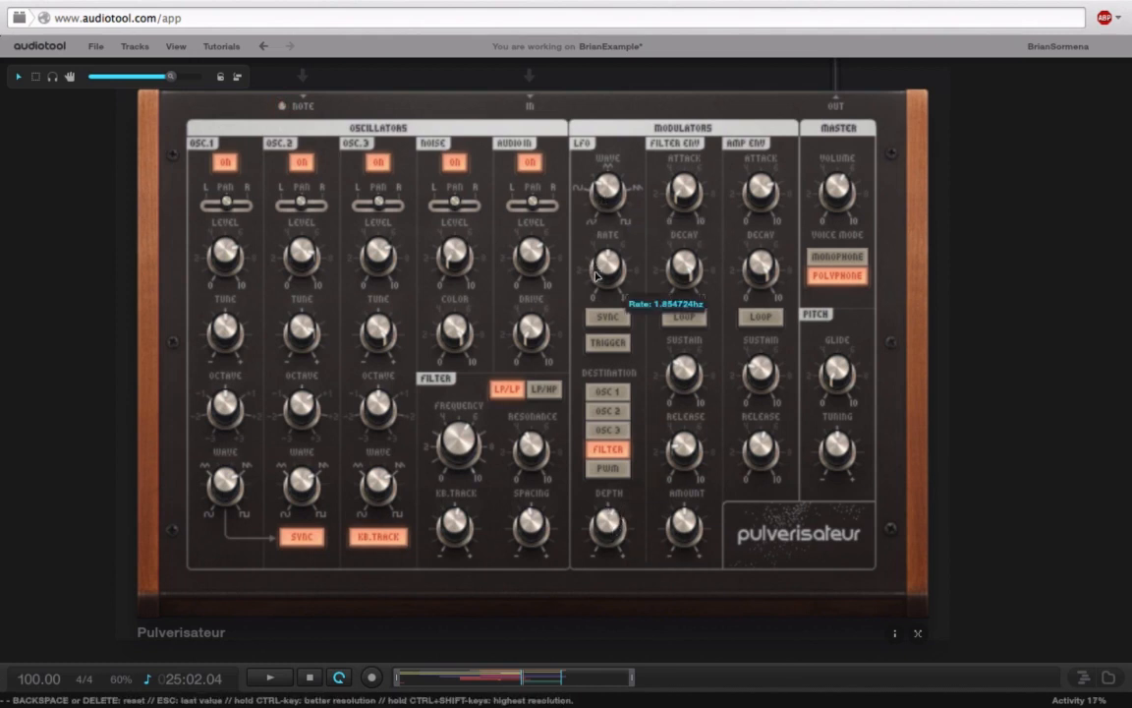
left_click_drag(595, 275, 589, 360)
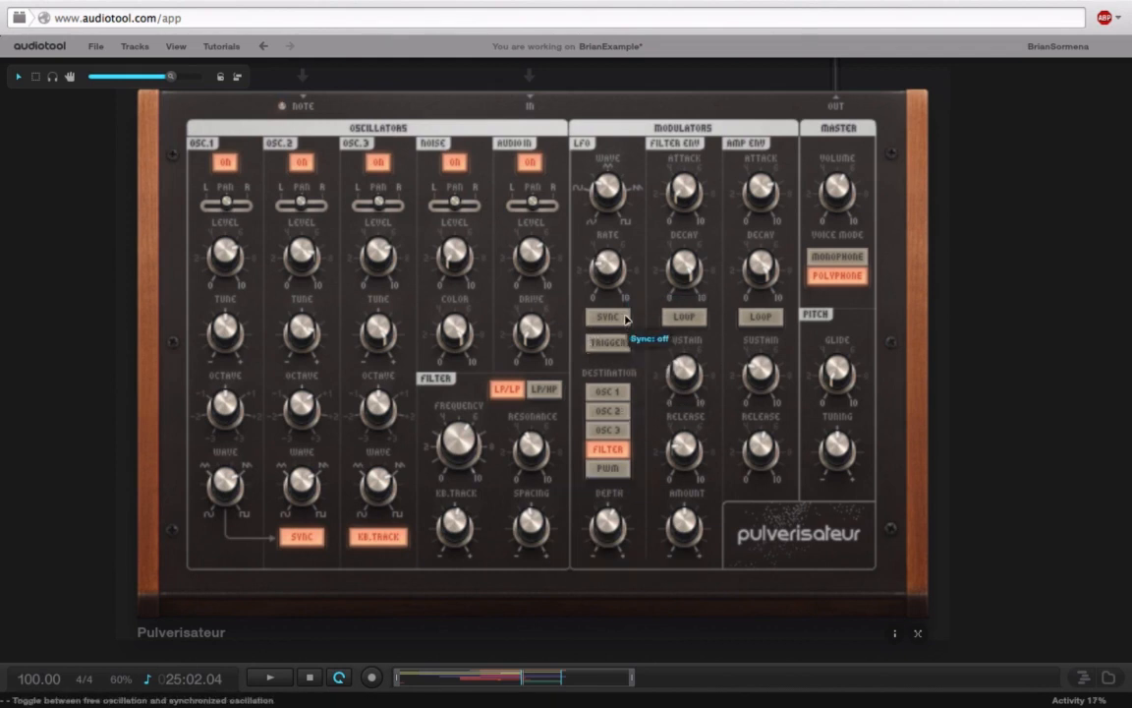
mouse_move(616, 272)
left_click_drag(616, 273, 626, 234)
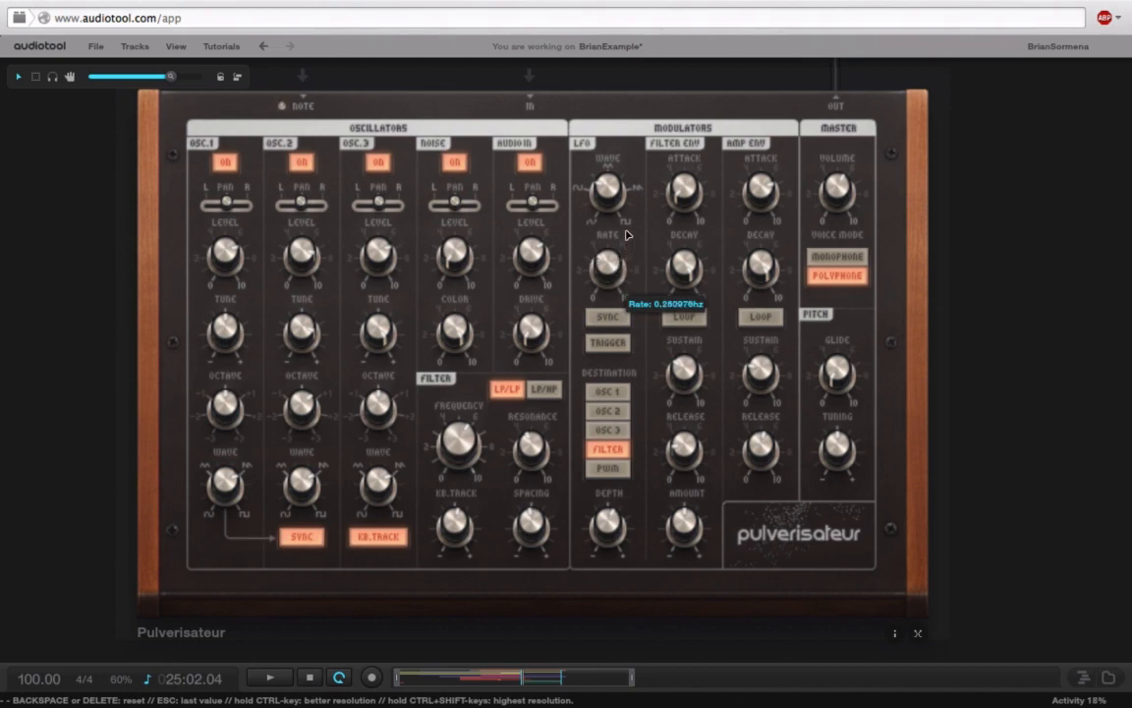
Step: Reduce the LFO depth and fine-tune the LFO rate together with the filter frequency
left_click_drag(608, 518, 605, 532)
left_click_drag(472, 461, 476, 457)
left_click_drag(619, 264, 621, 262)
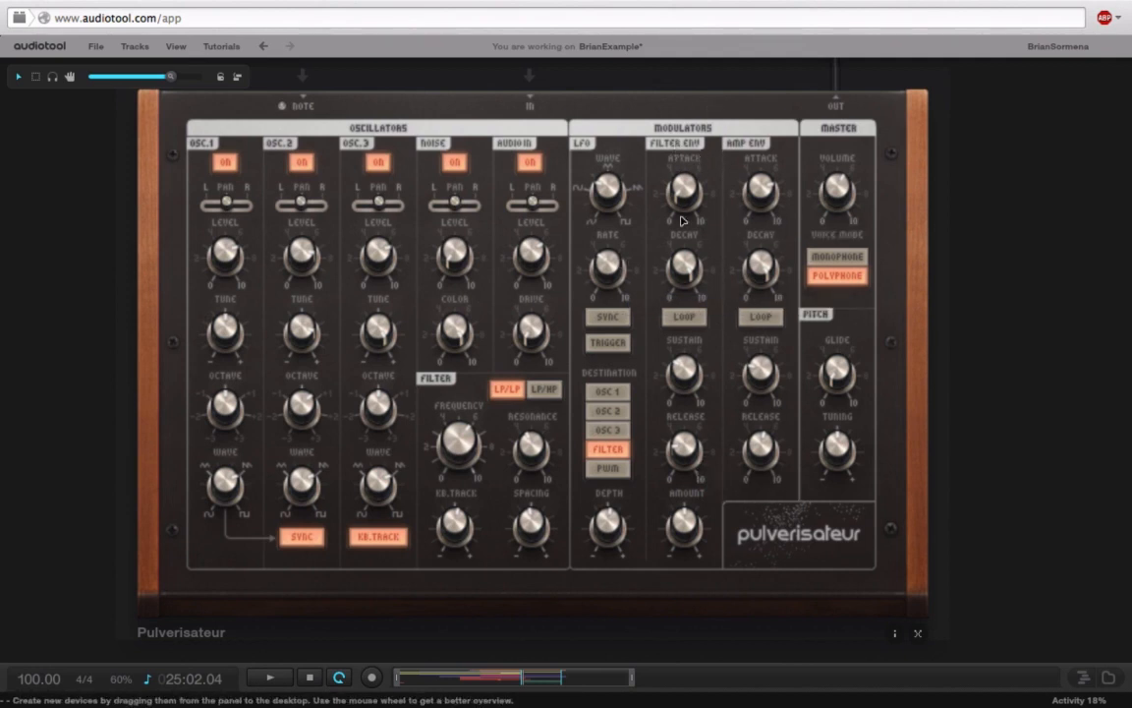
Step: Raise the filter envelope's attack to maximum, shorten its decay, and adjust its release
left_click_drag(682, 194, 689, 87)
left_click_drag(683, 263, 683, 315)
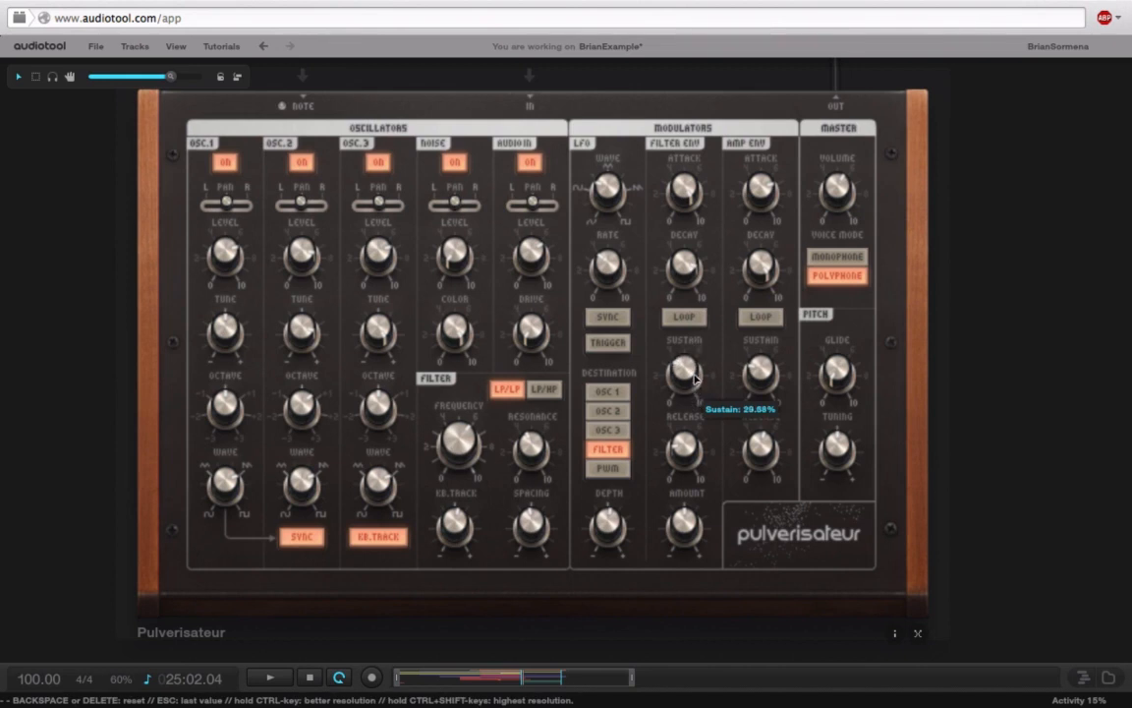
mouse_move(690, 440)
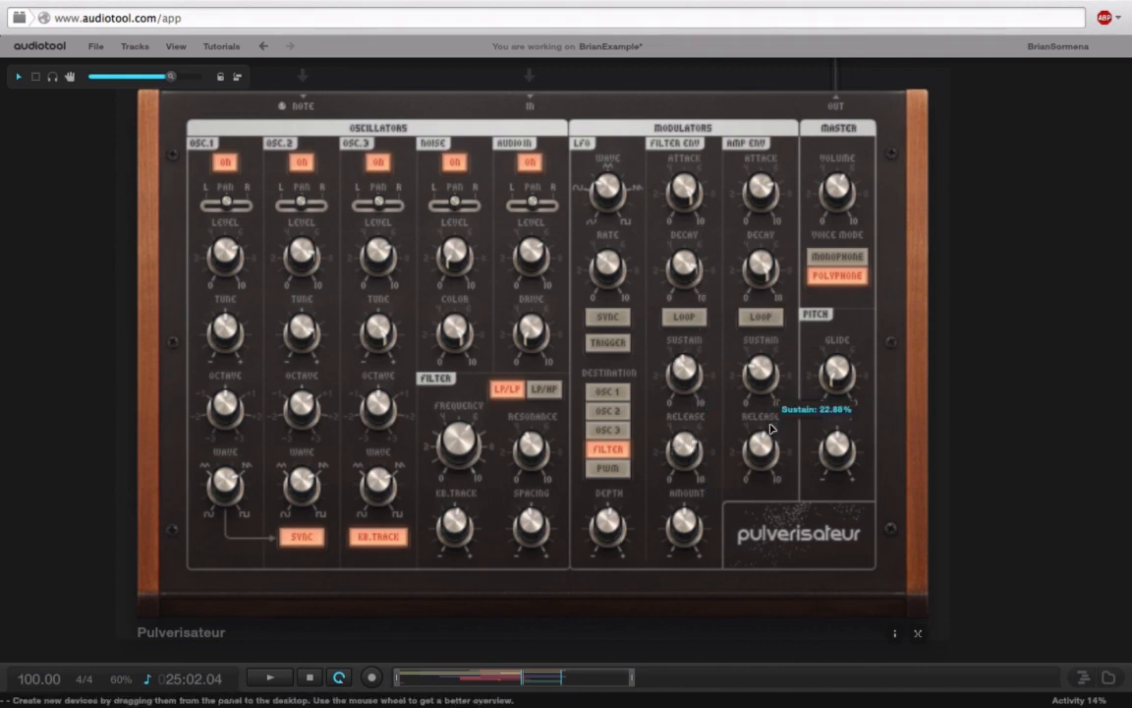
mouse_move(763, 448)
left_click_drag(674, 453, 702, 499)
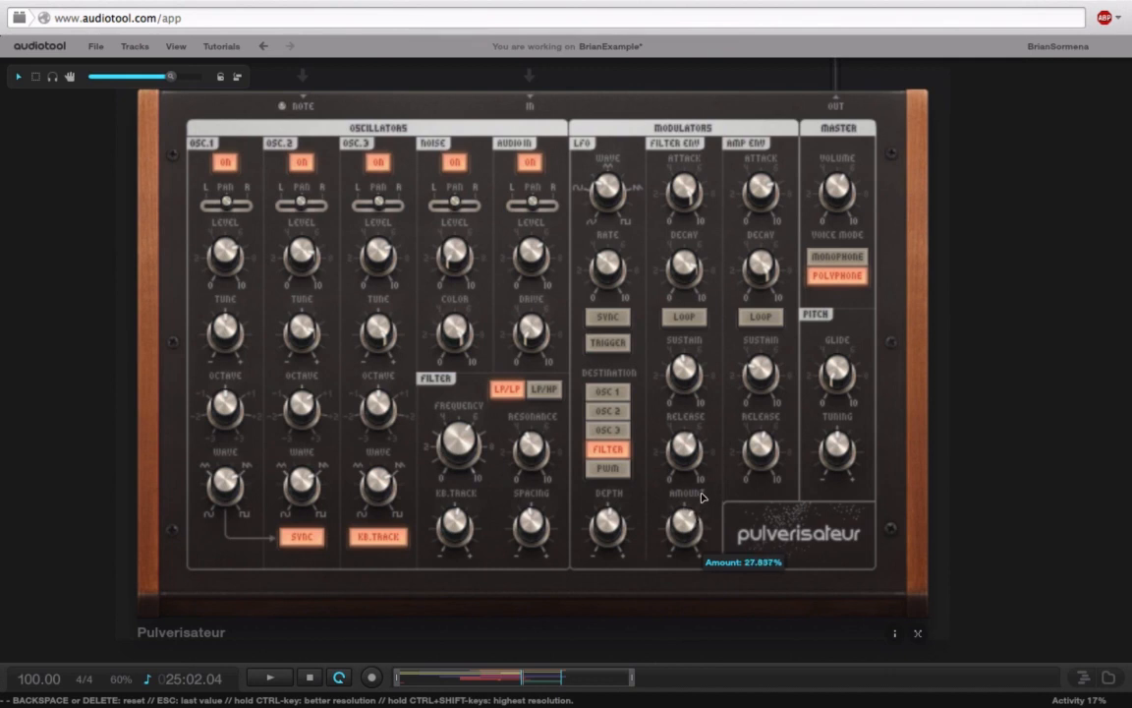
Step: Set the filter envelope's amount to about 56% and attack to about 3.3 seconds, and bring the LFO depth to 0%
left_click_drag(695, 516, 704, 462)
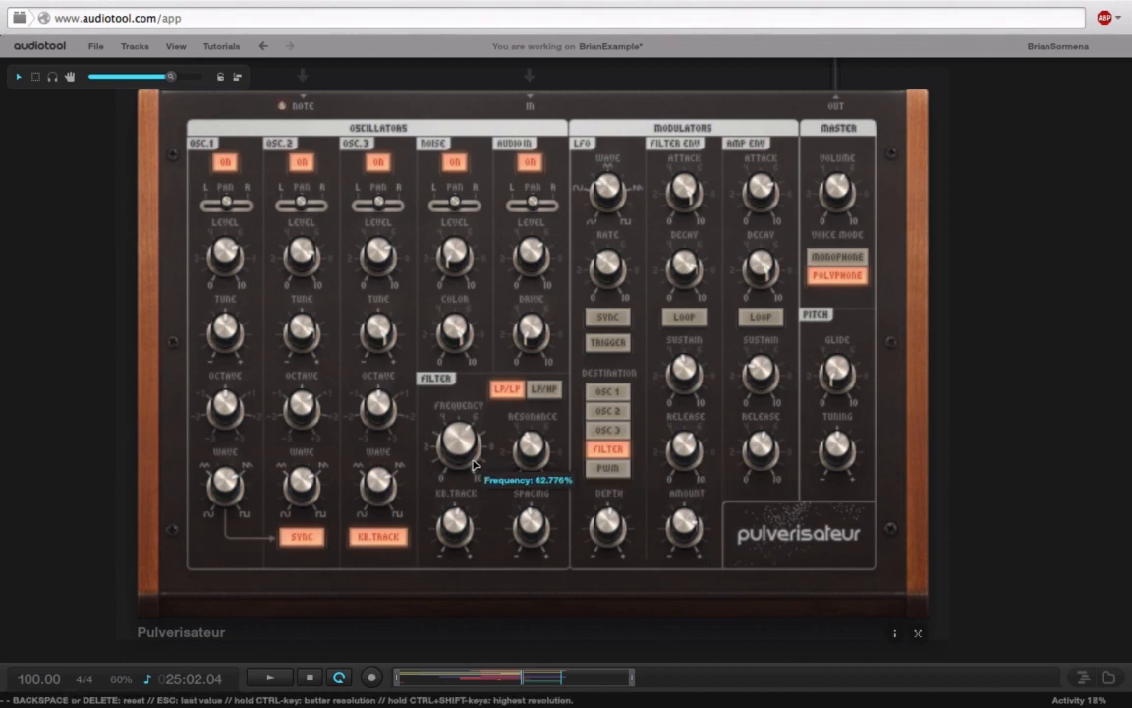
left_click_drag(688, 518, 689, 510)
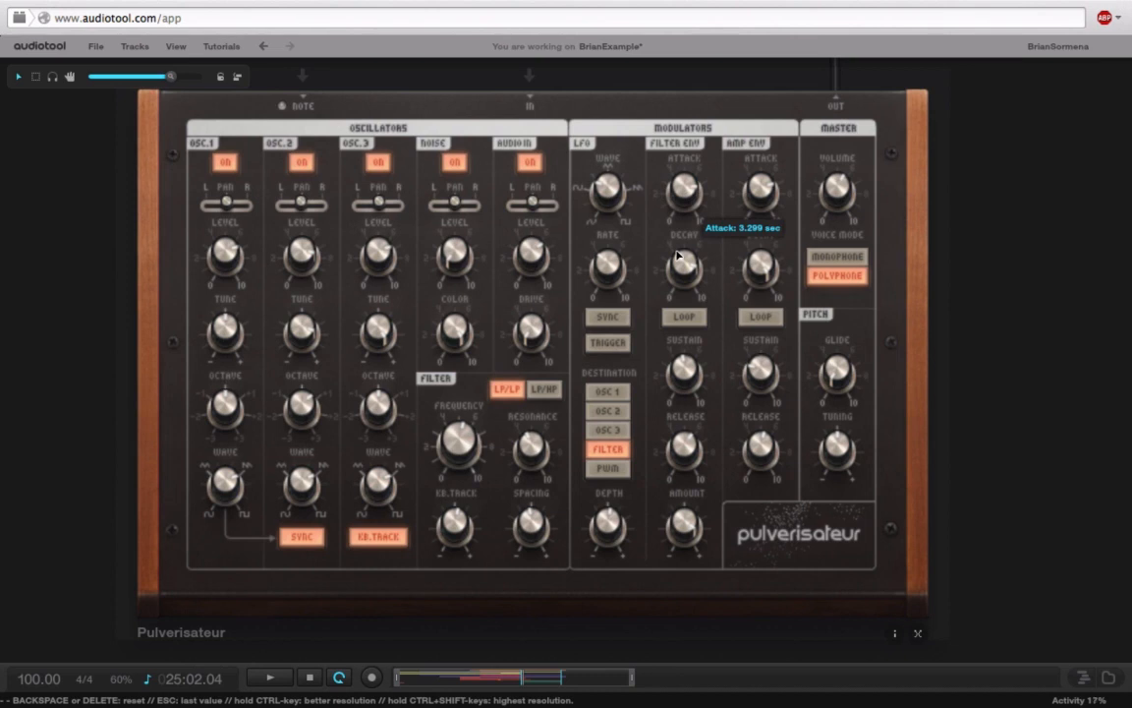
left_click_drag(607, 523, 607, 535)
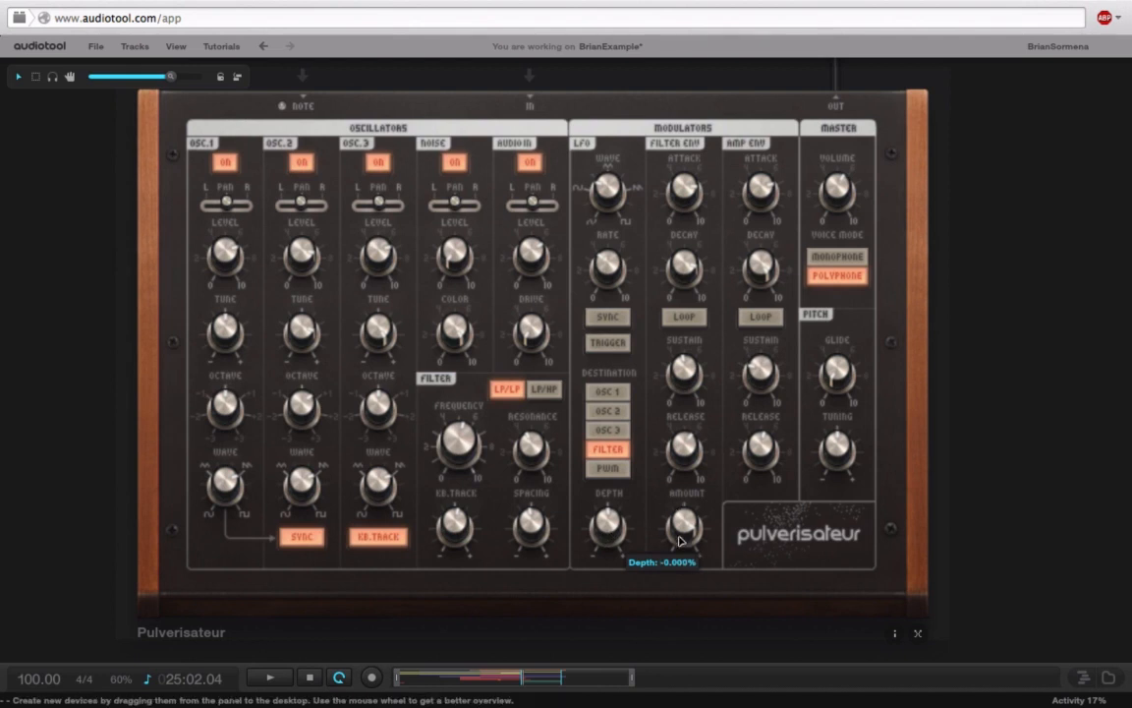
mouse_move(685, 526)
mouse_move(617, 537)
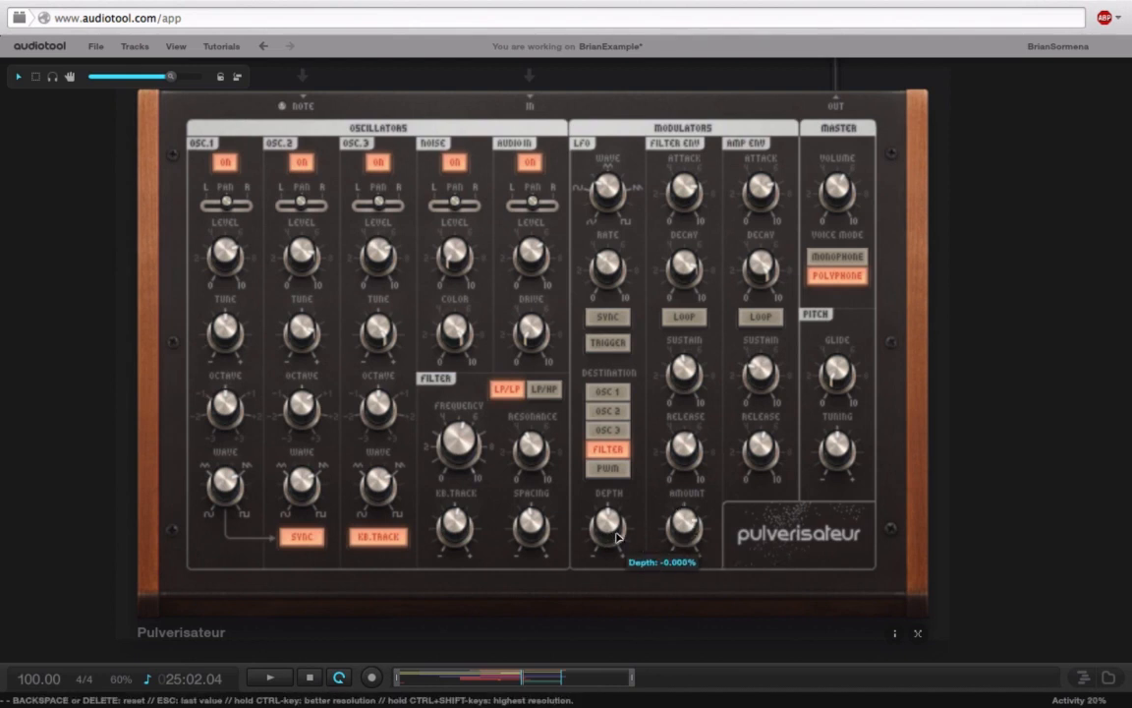
left_click_drag(617, 537, 617, 536)
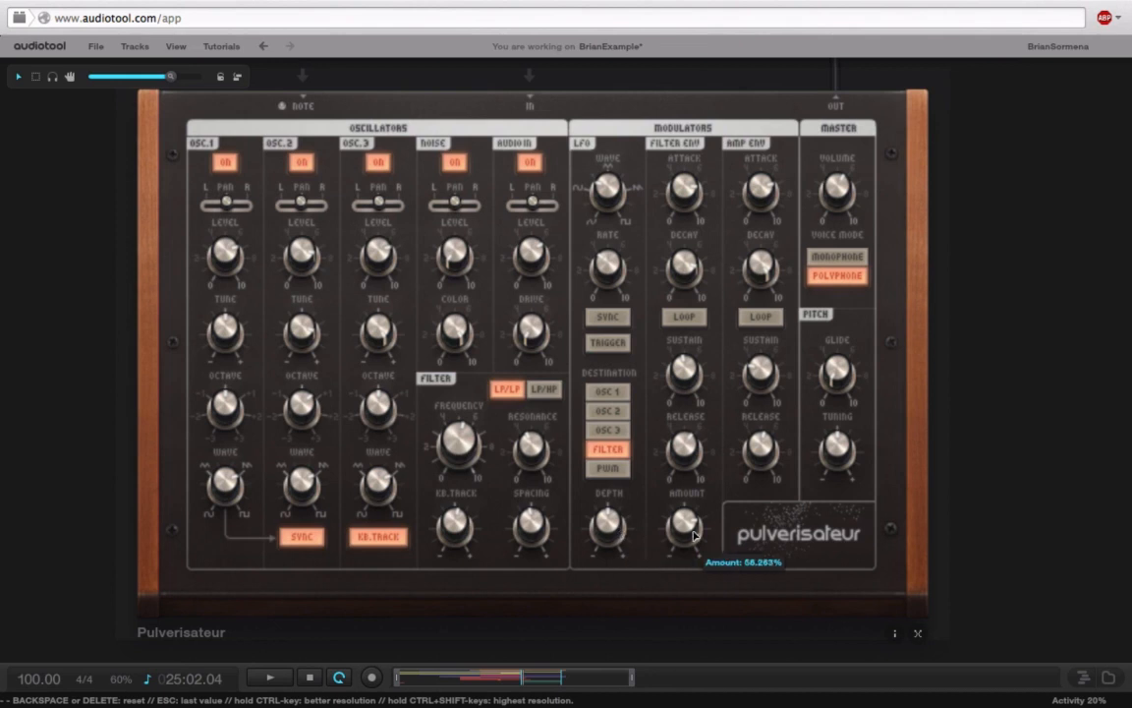
Step: Lengthen the release of the amp and filter envelopes and raise the amp envelope's sustain to about 55%
mouse_move(461, 485)
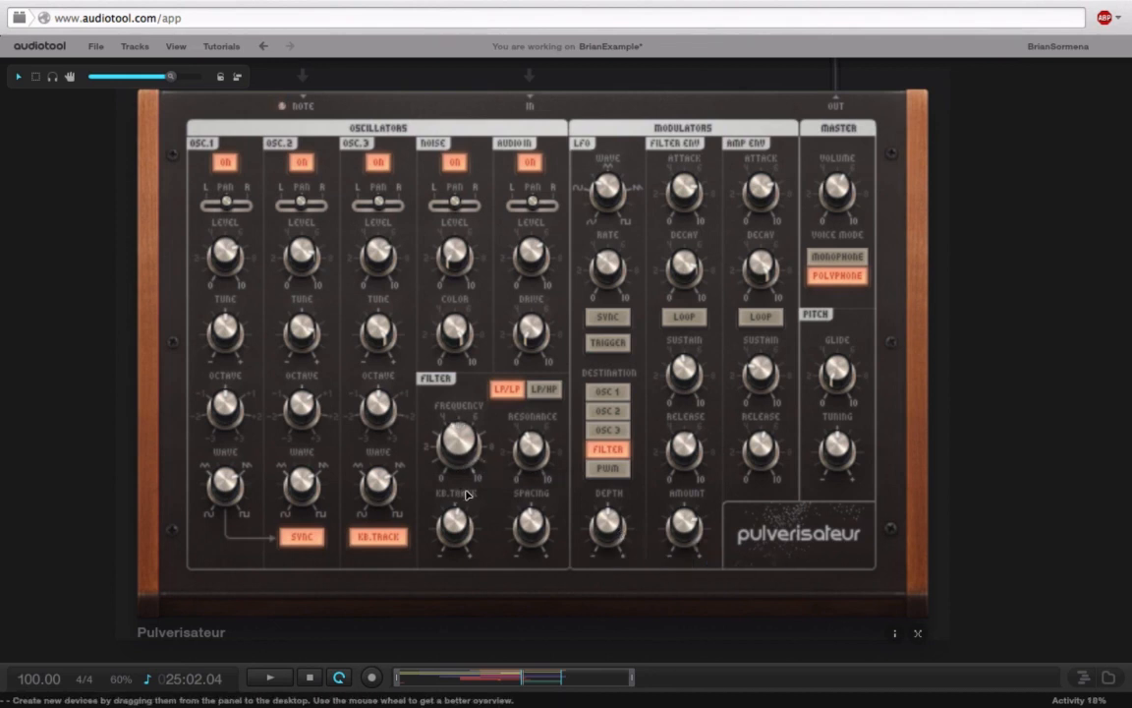
left_click_drag(769, 446, 773, 430)
left_click_drag(705, 446, 708, 436)
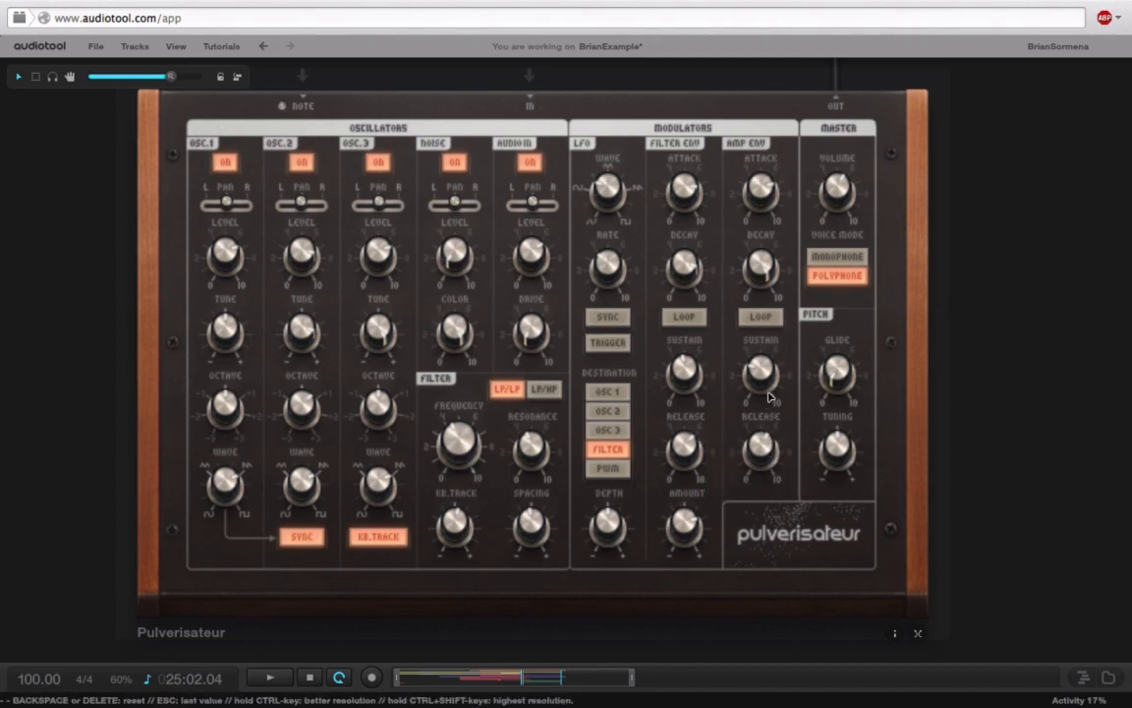
left_click_drag(769, 396, 786, 284)
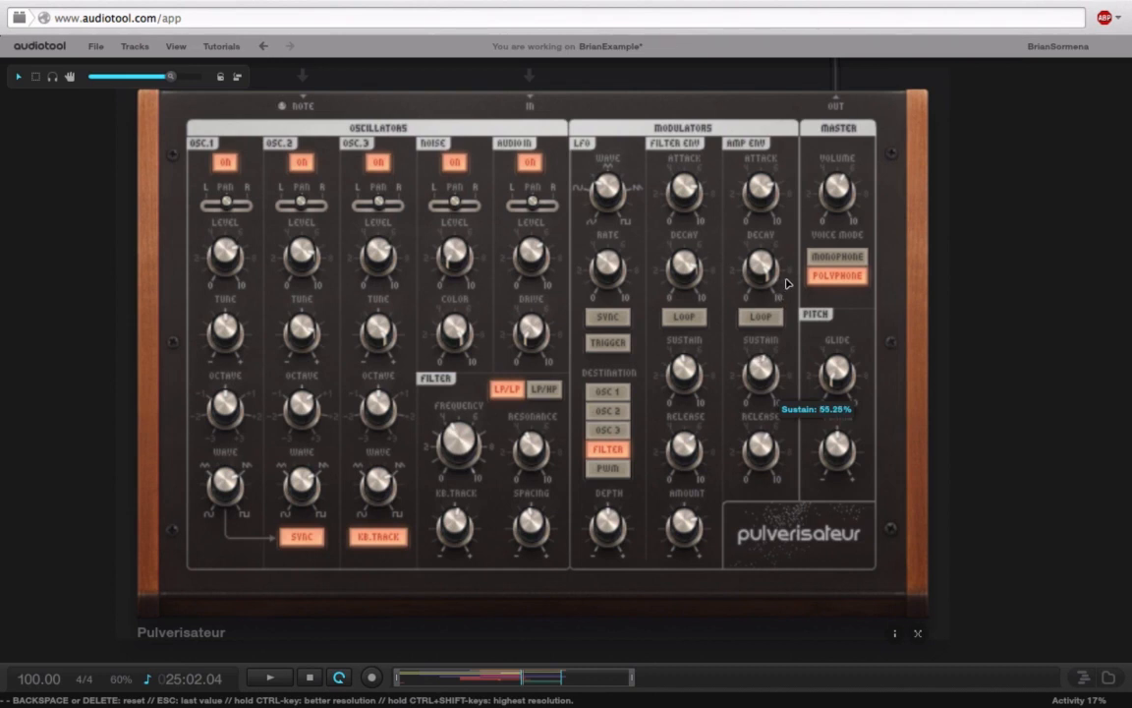
Step: Set the filter envelope's decay to 5 seconds and adjust its sustain
left_click_drag(685, 265, 696, 221)
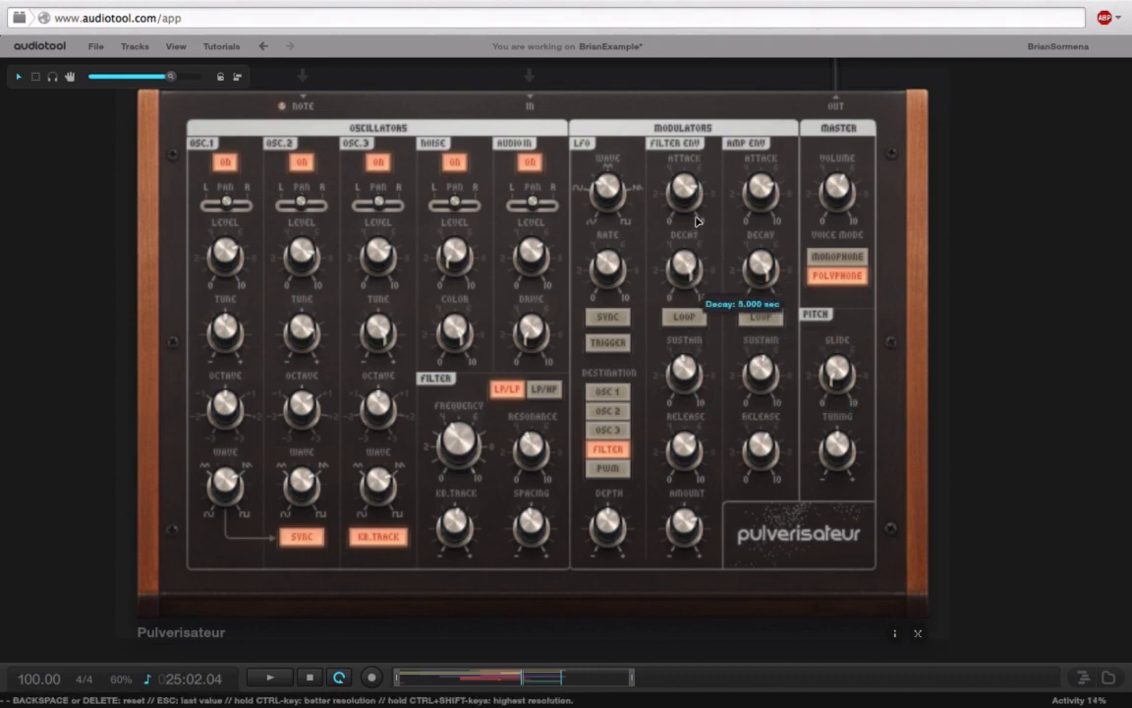
left_click_drag(685, 374, 688, 392)
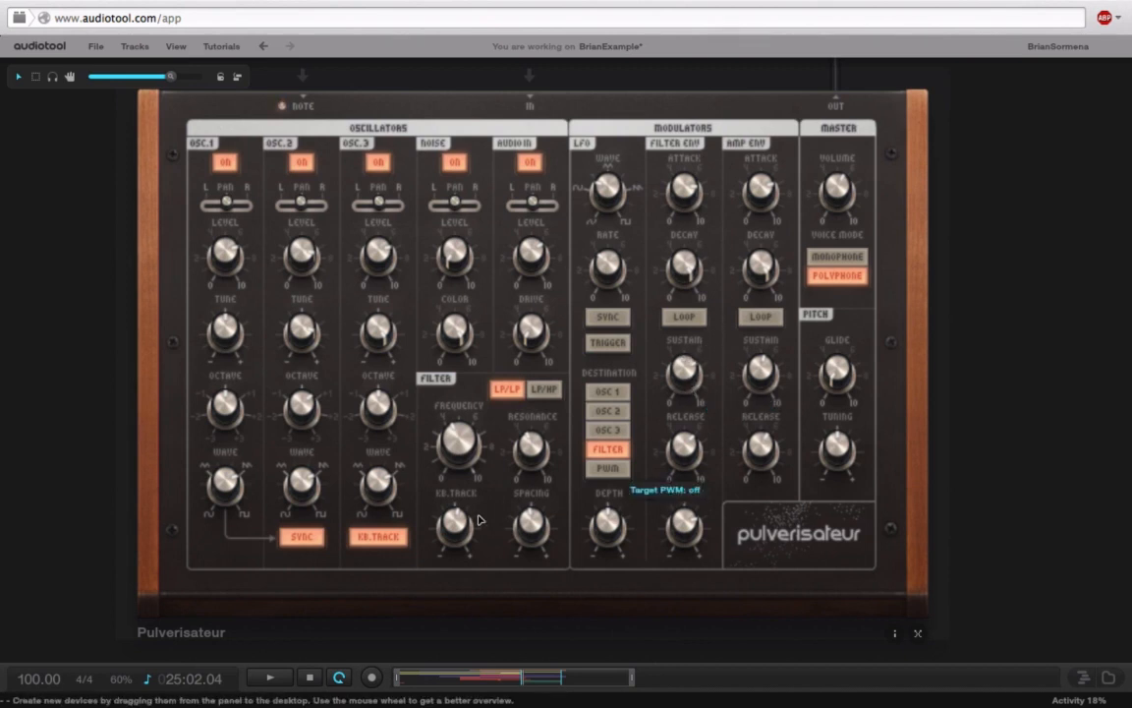
mouse_move(479, 520)
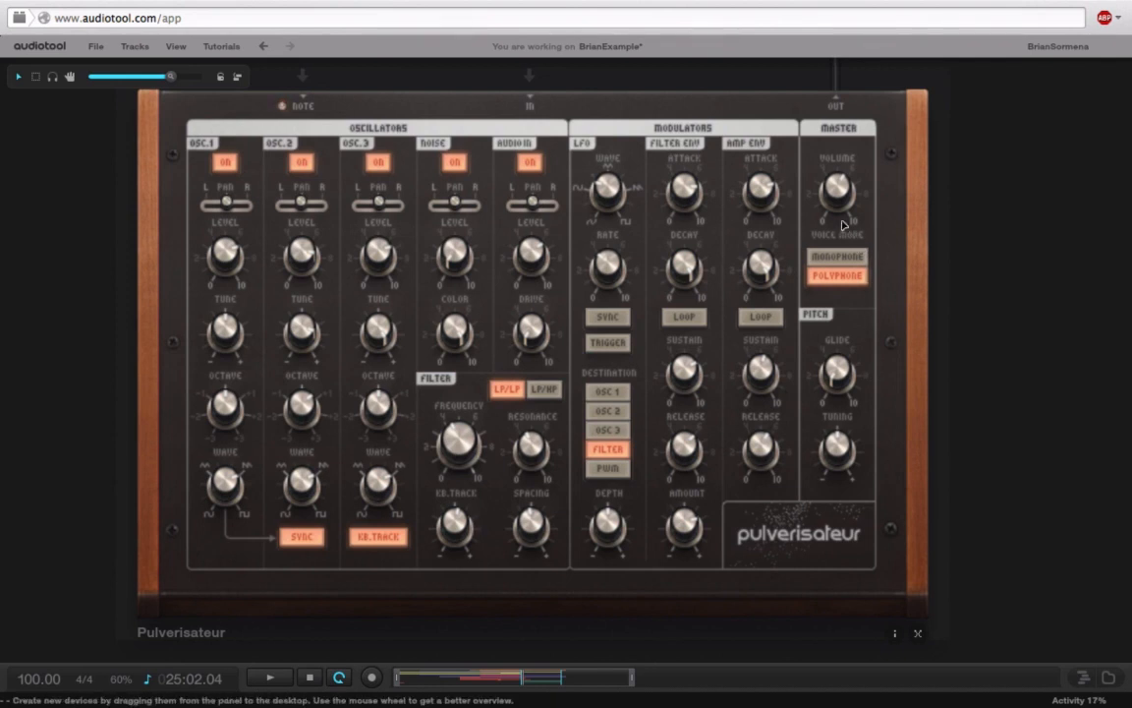
Step: Zoom out to the Minimixer and pull the Pulverisateur's output cable off the mixer's first channel input
mouse_move(838, 234)
left_click_drag(838, 241, 837, 254)
mouse_move(309, 199)
scroll(401, 118, "up", 3)
left_click_drag(171, 78, 131, 91)
left_click_drag(835, 234, 808, 417)
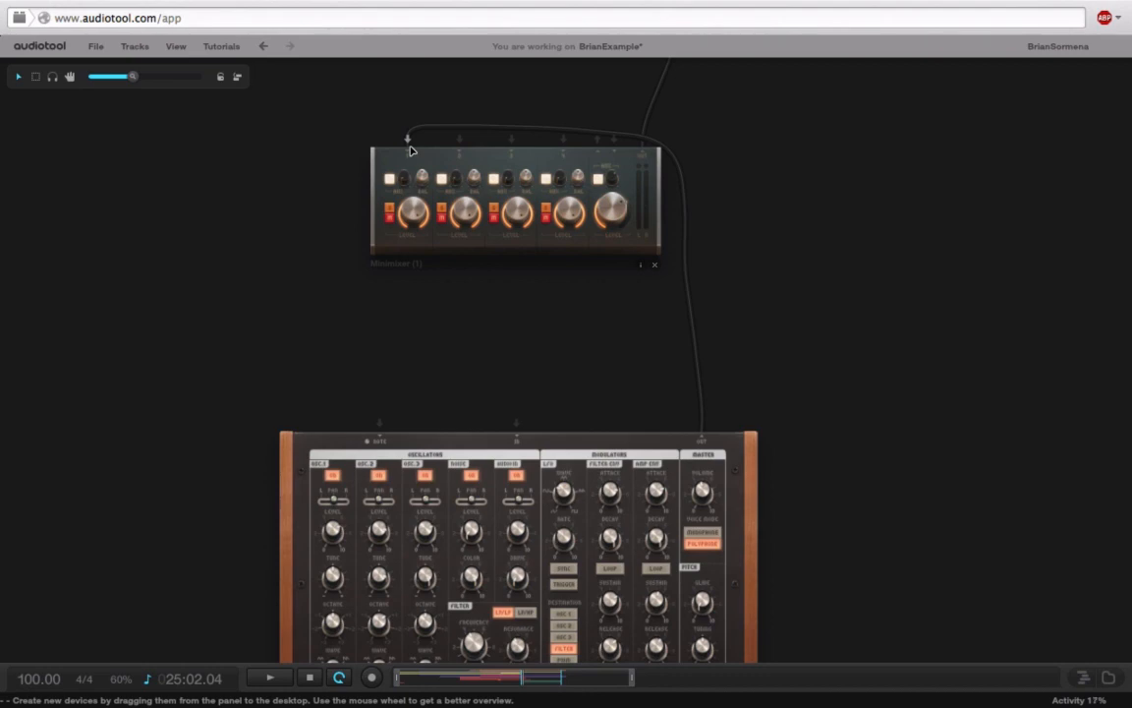
left_click_drag(409, 143, 725, 199)
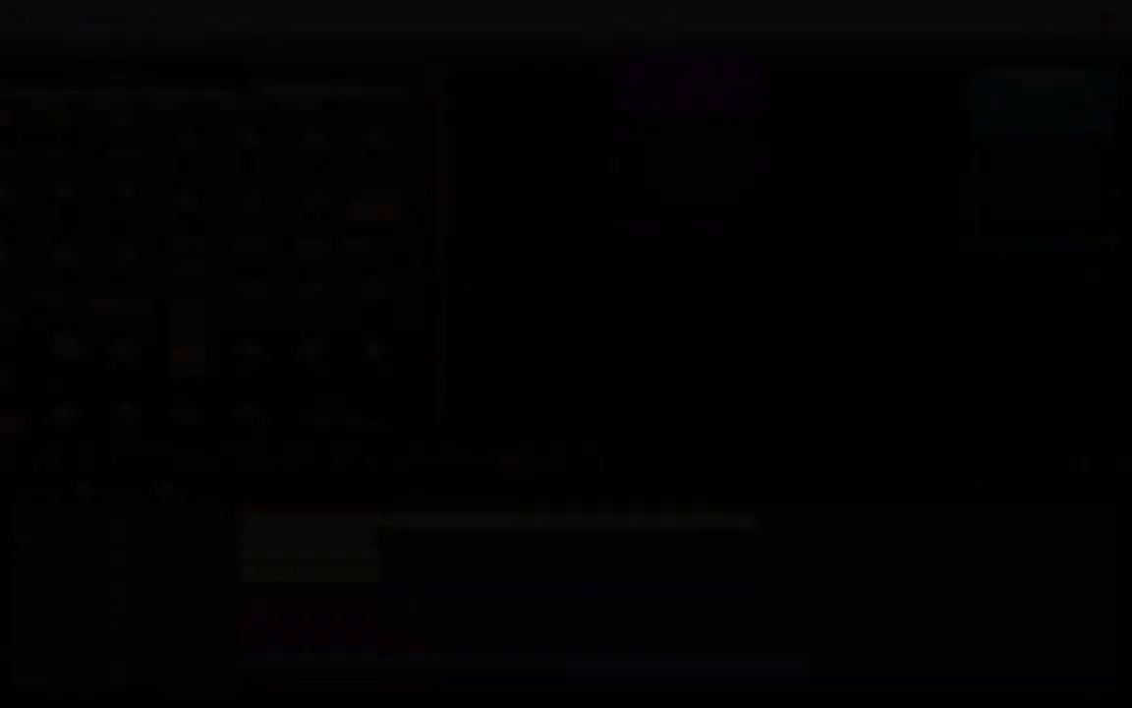
left_click_drag(124, 88, 102, 93)
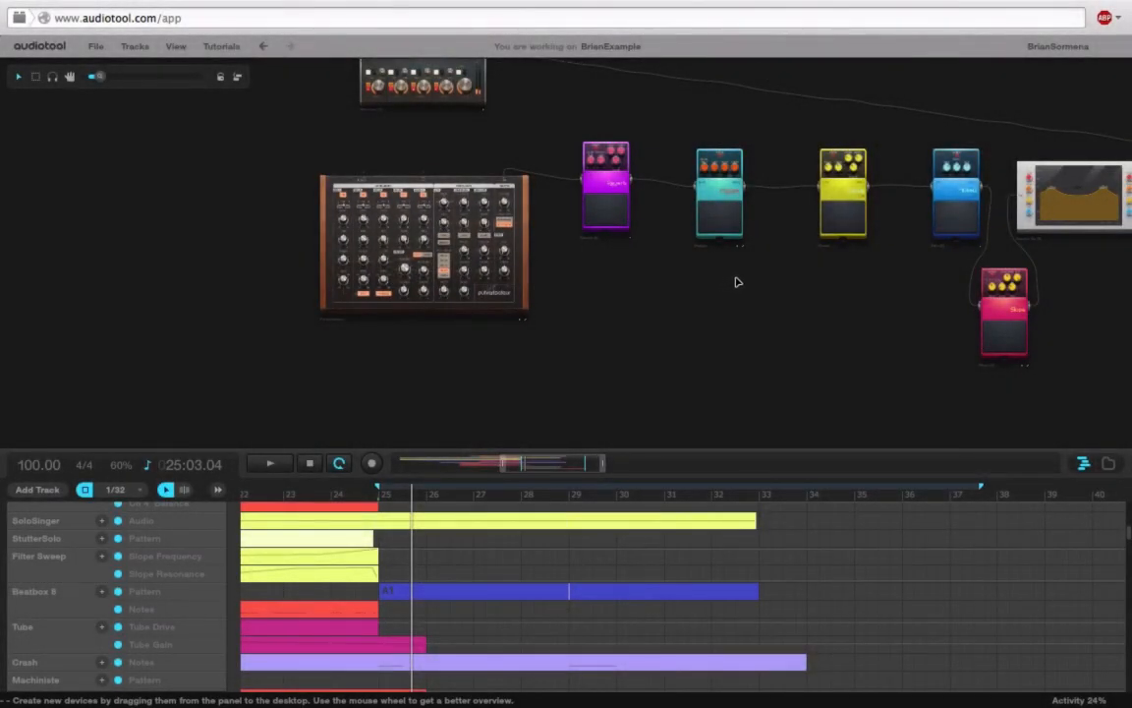
Step: Examine the Pulverisateur's effects chain from the Reverb, Flanger, Chorus, Tube and Slope pedals to the Graphical EQ and Stereo Enhancer
left_click_drag(725, 290, 605, 281)
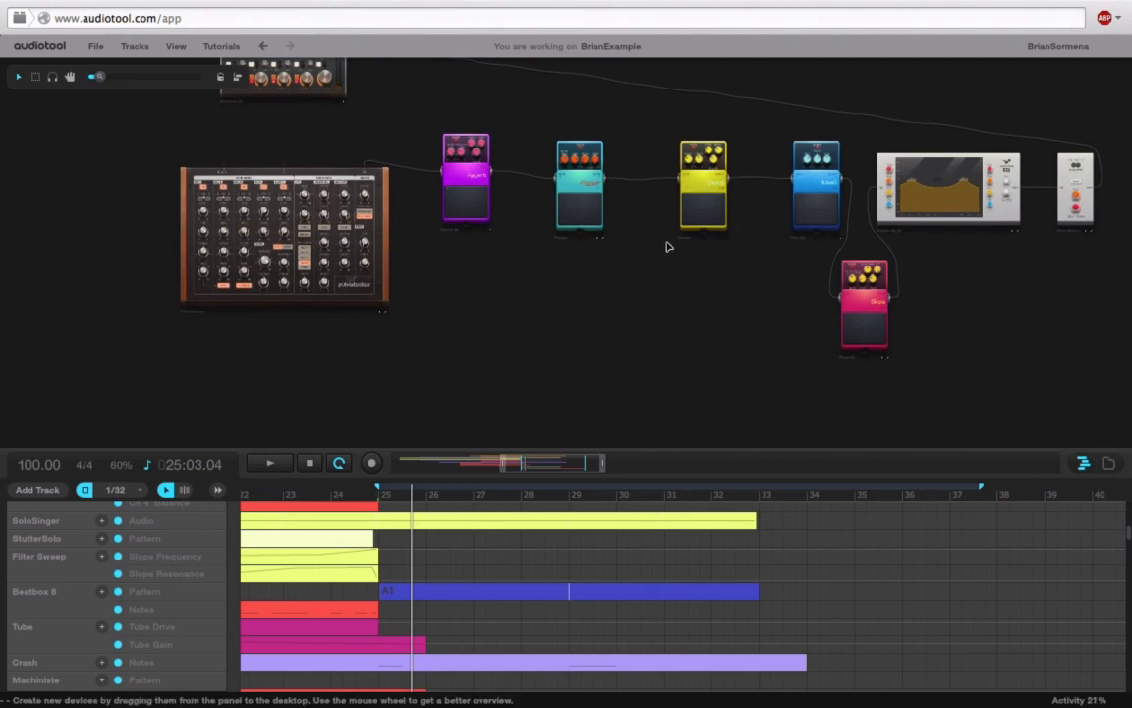
left_click_drag(667, 245, 638, 266)
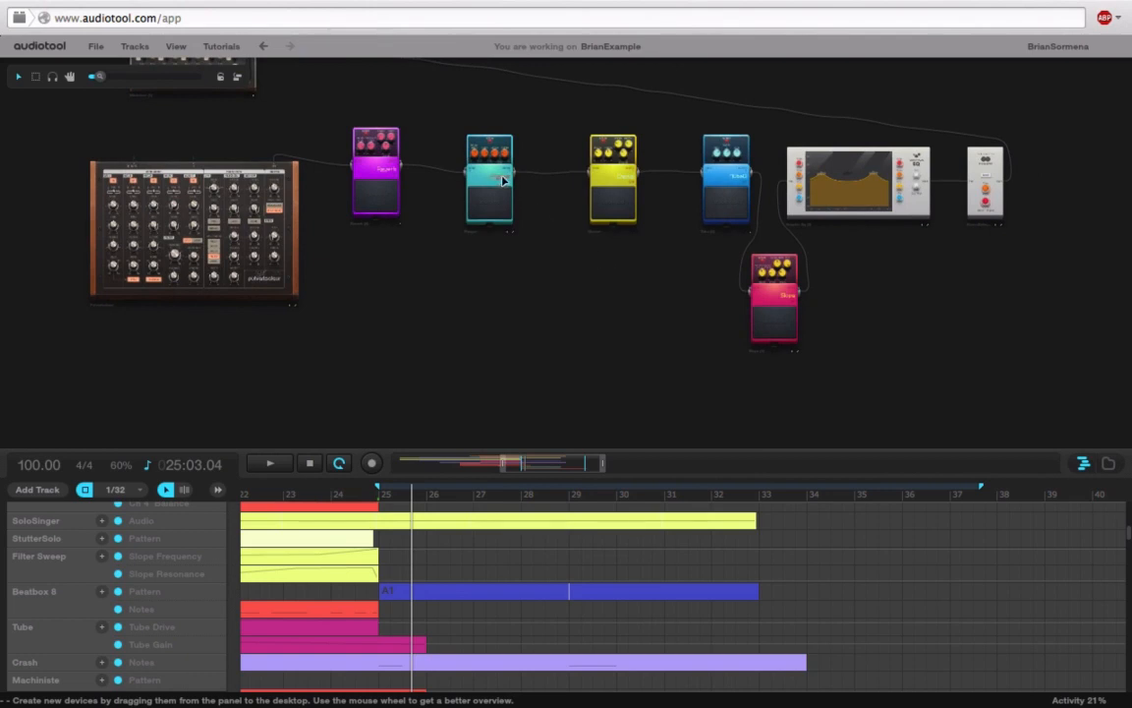
left_click_drag(1088, 275, 935, 303)
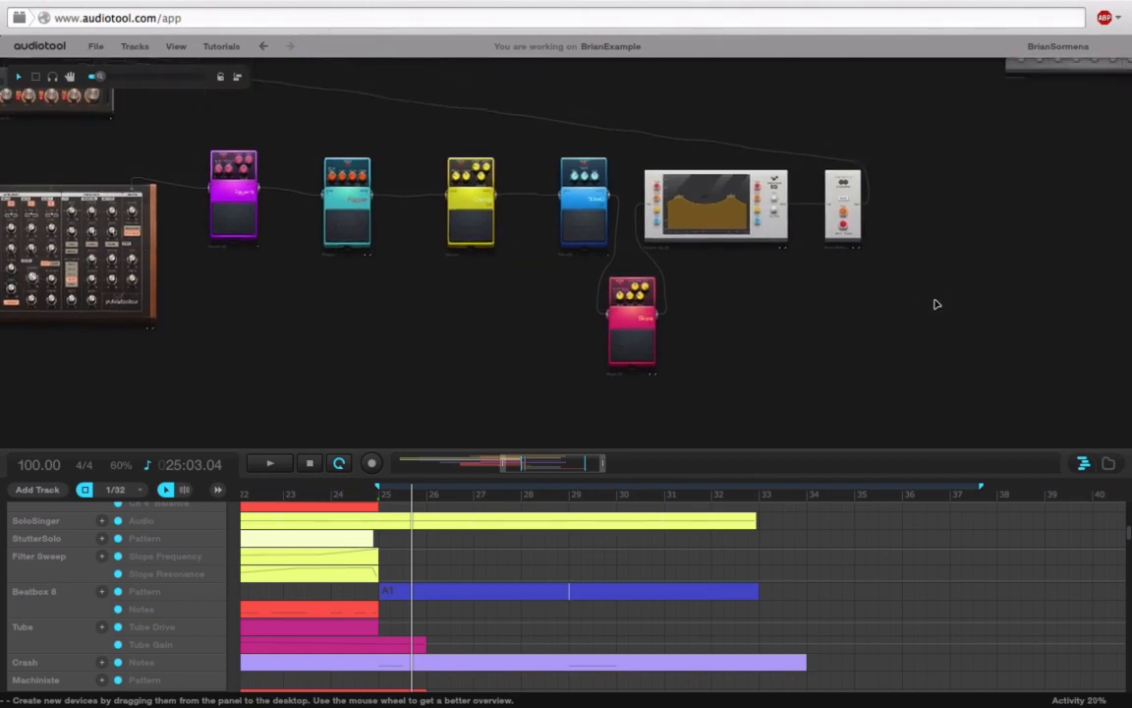
left_click_drag(101, 78, 123, 79)
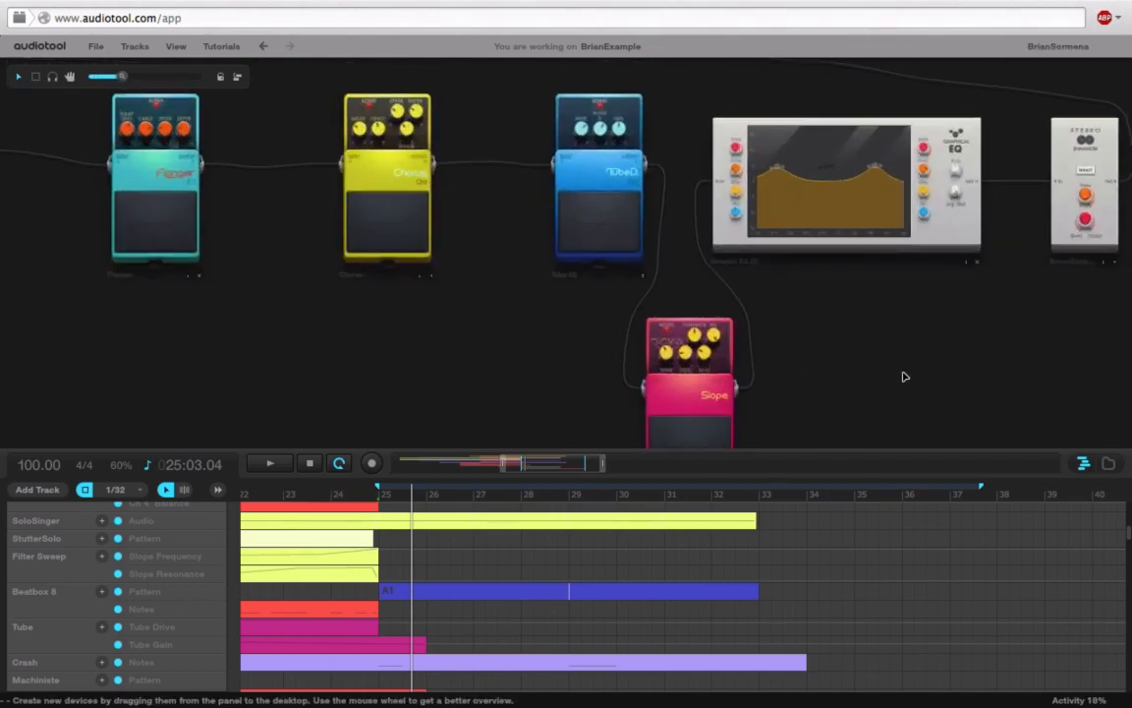
left_click_drag(971, 345, 827, 347)
left_click_drag(120, 76, 155, 81)
left_click_drag(919, 351, 794, 351)
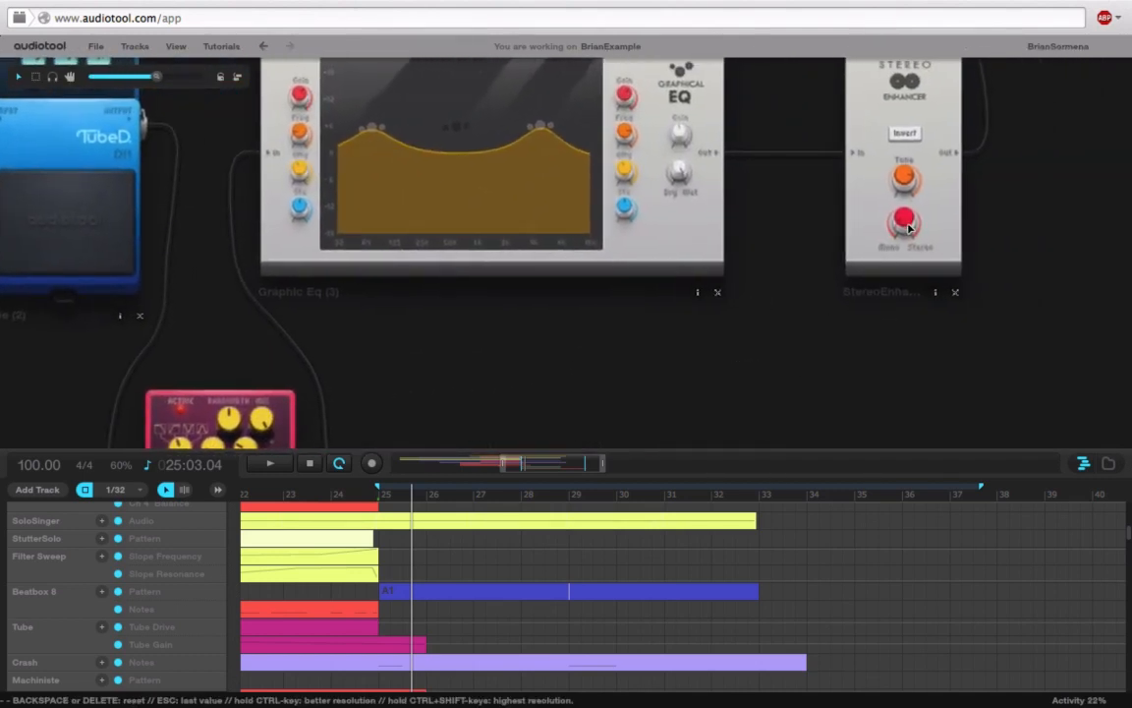
mouse_move(909, 228)
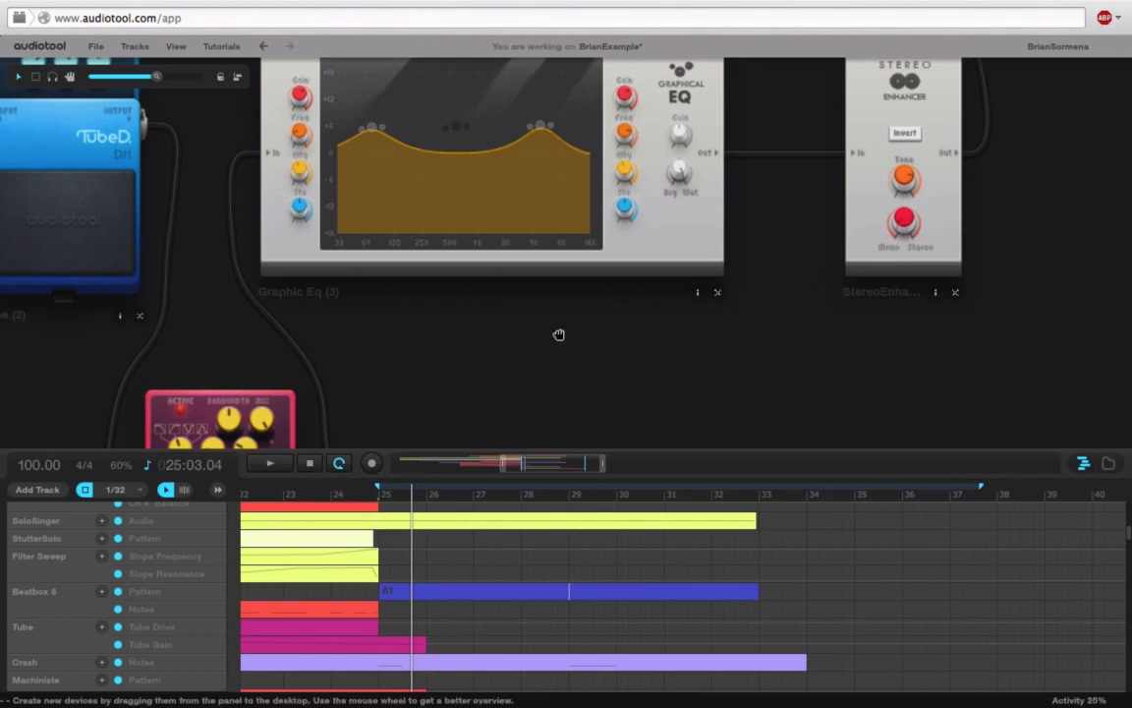
left_click_drag(558, 331, 671, 337)
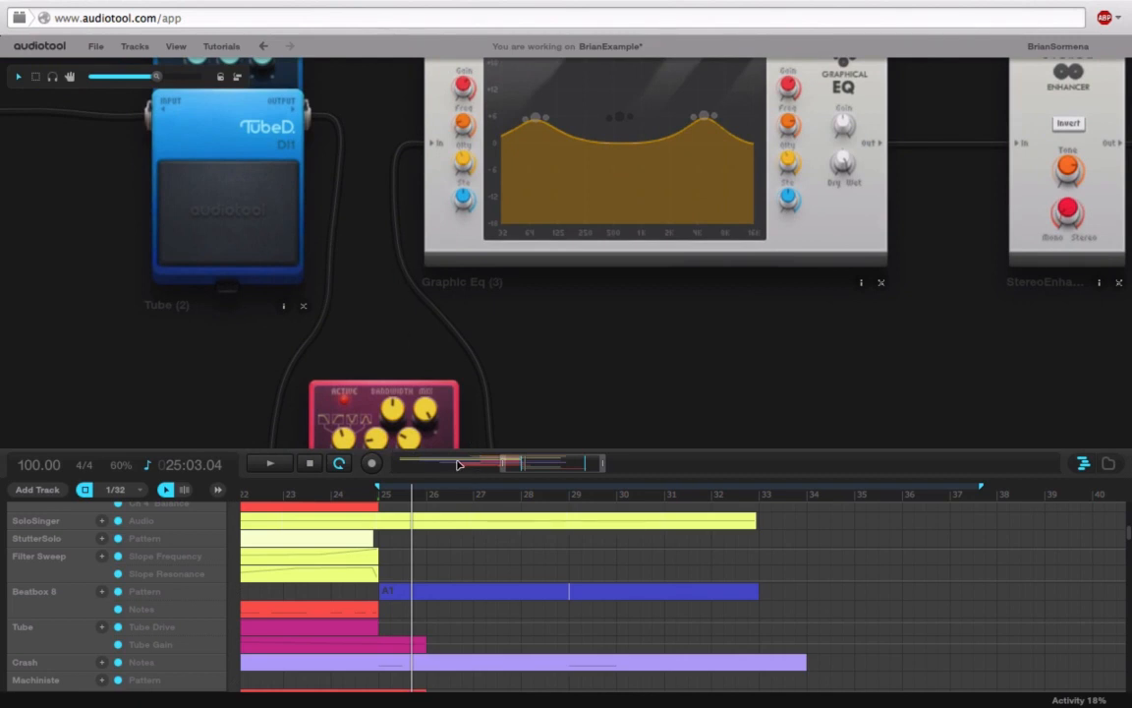
Step: Widen the timeline's visible range to start around bar 16, enlarge the timeline, and play the arrangement from bar 24
left_click_drag(500, 466, 553, 504)
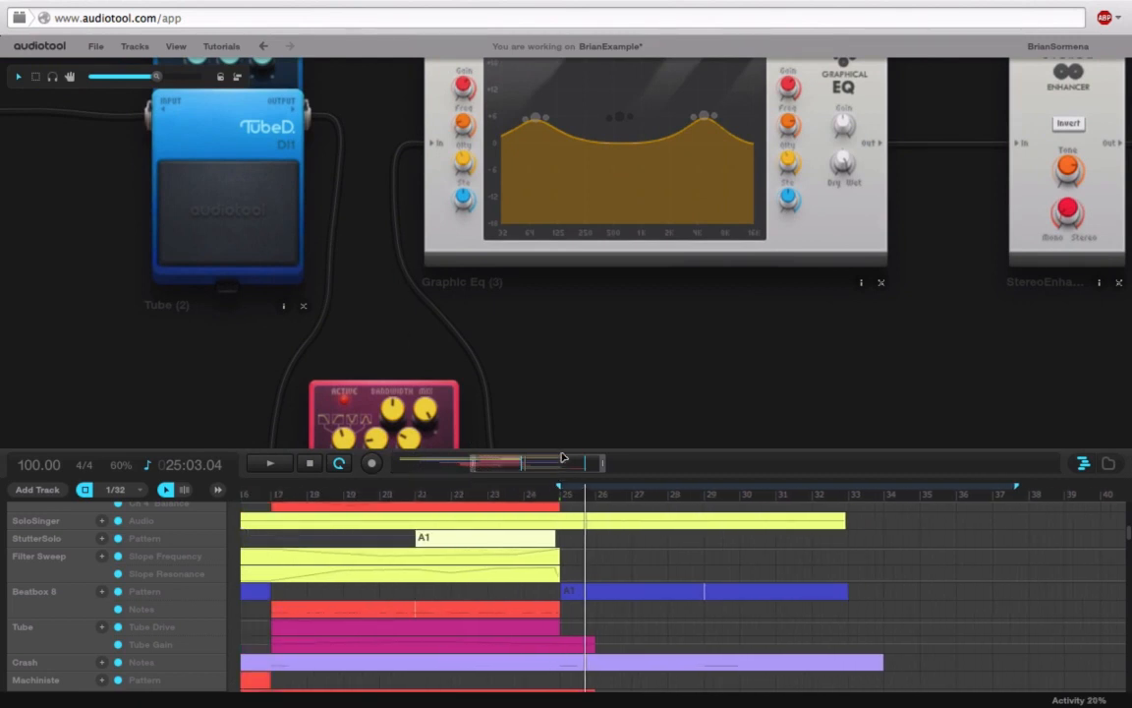
left_click_drag(562, 453, 601, 41)
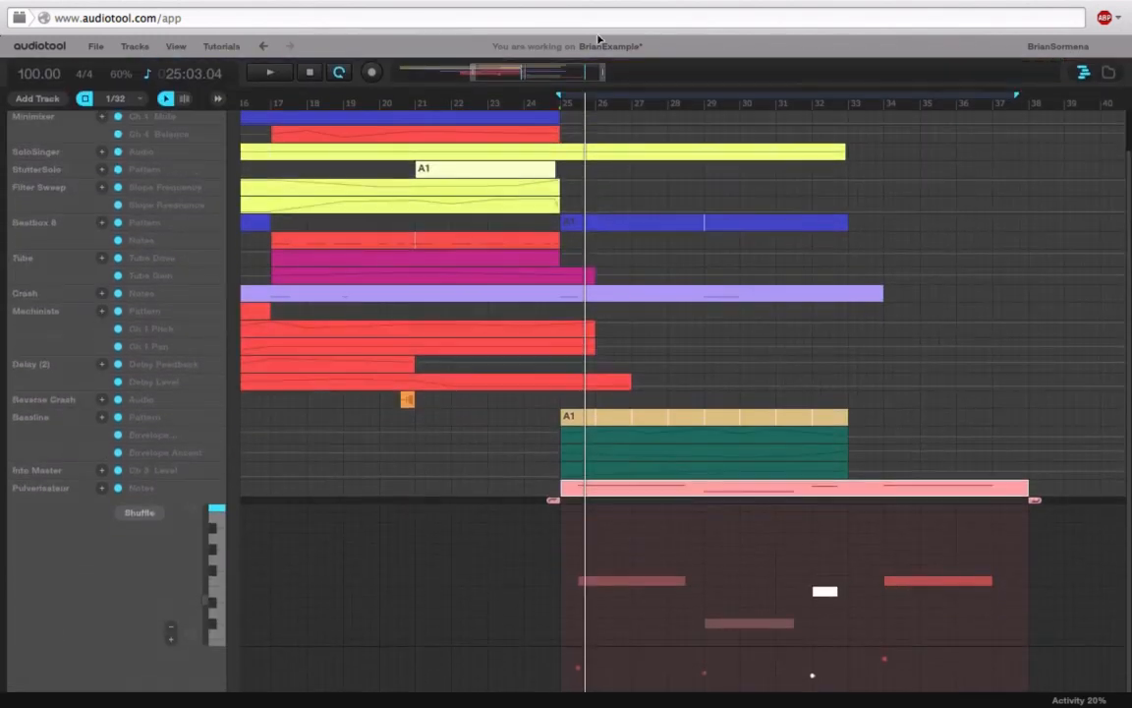
left_click(546, 100)
left_click(528, 101)
key("space")
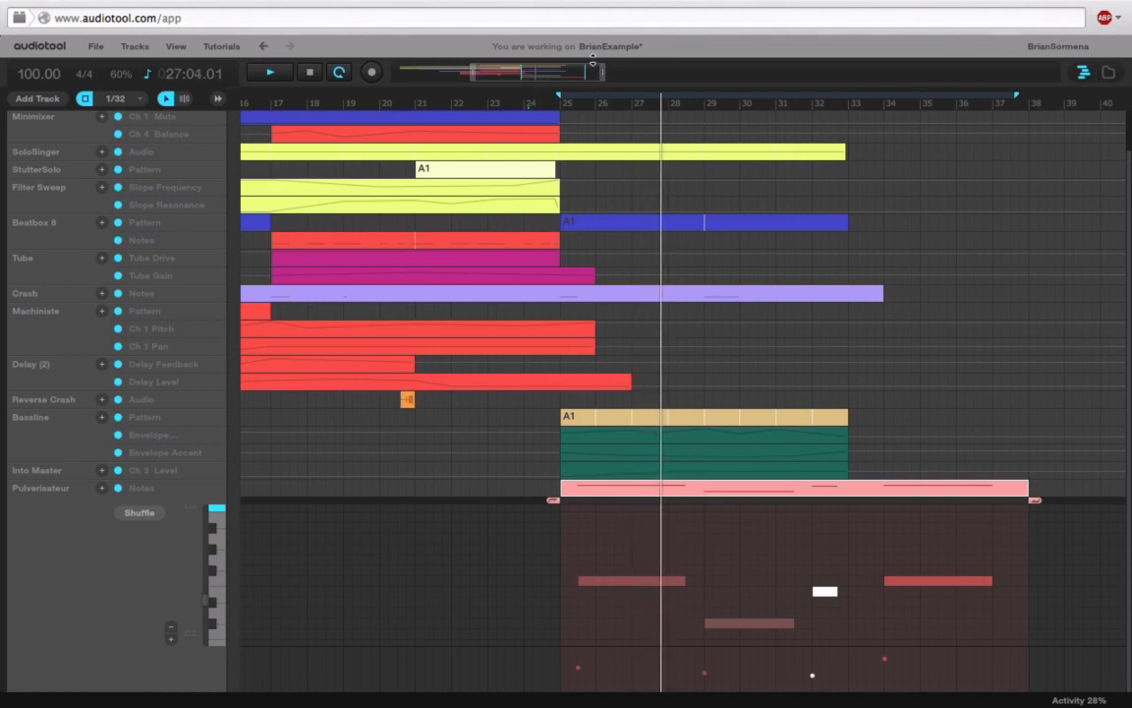
Step: Bring the devices back into view during playback and lower the level of the Minimixer's first channel
left_click(196, 66)
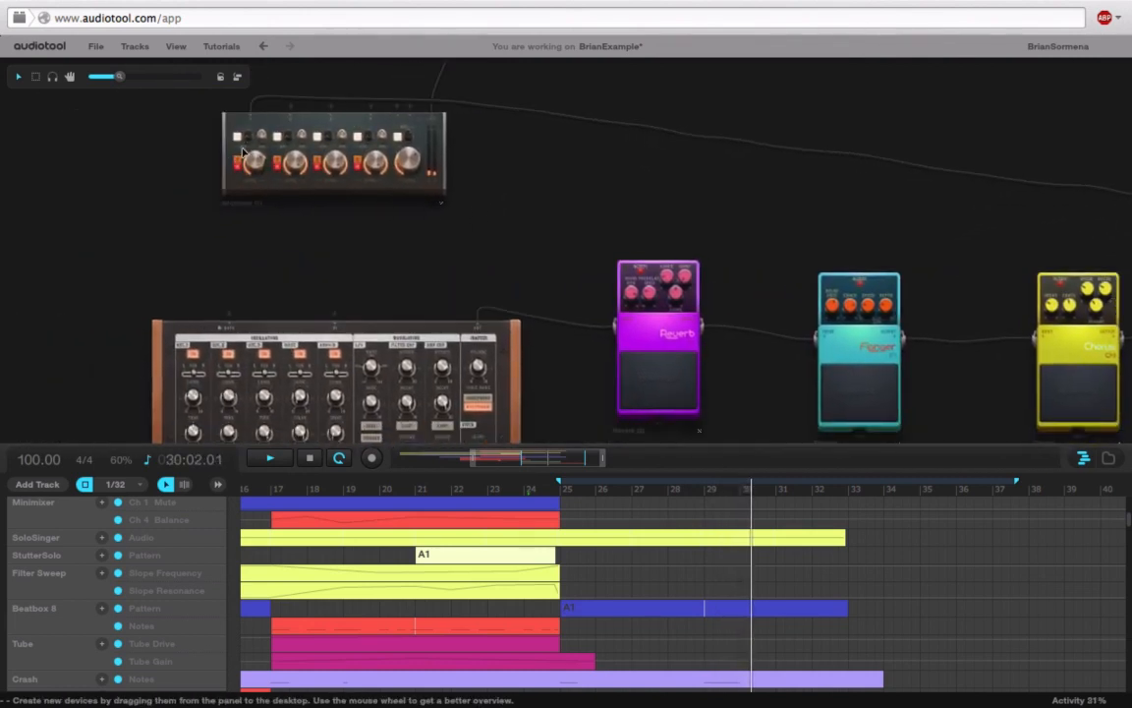
left_click_drag(254, 162, 257, 183)
left_click_drag(395, 295, 113, 133)
left_click_drag(678, 385, 349, 265)
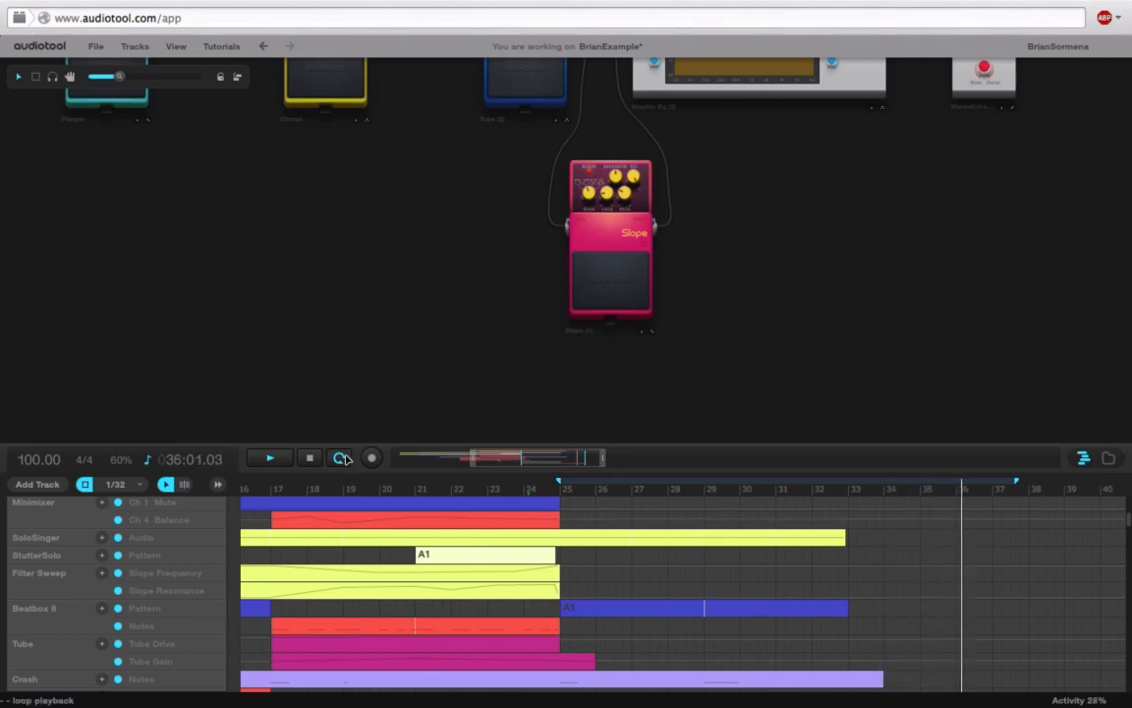
Step: Turn off loop playback, stop the song and return to the Pulverisateur
left_click(341, 458)
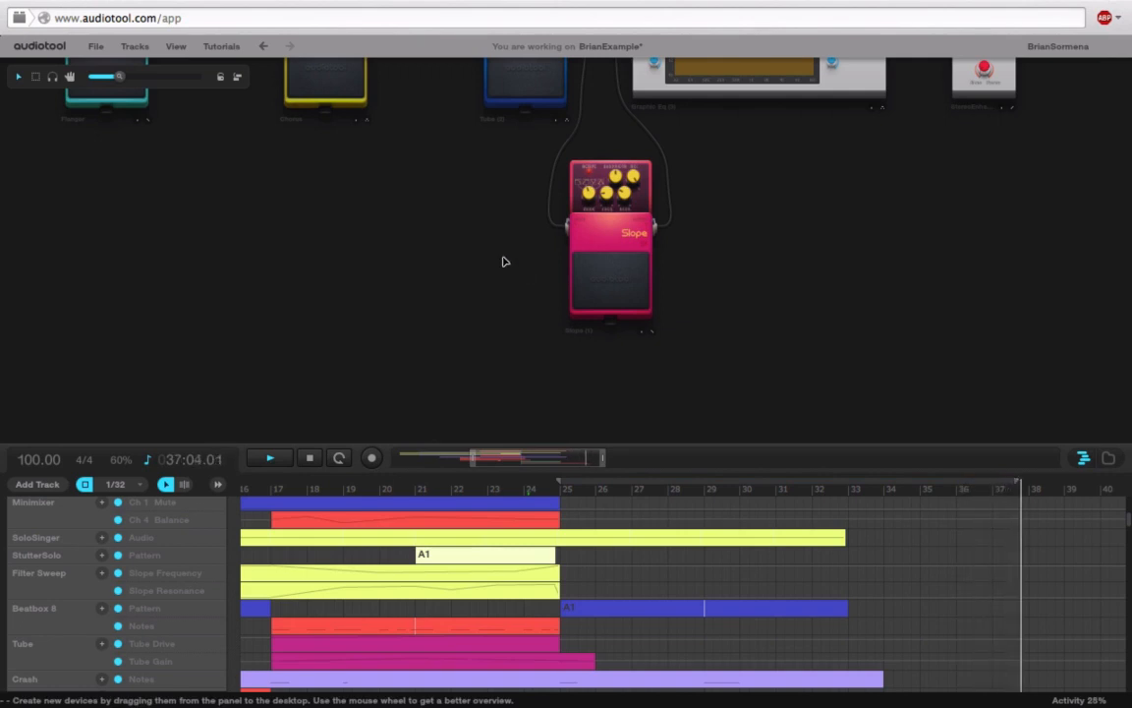
scroll(511, 226, "left", 5)
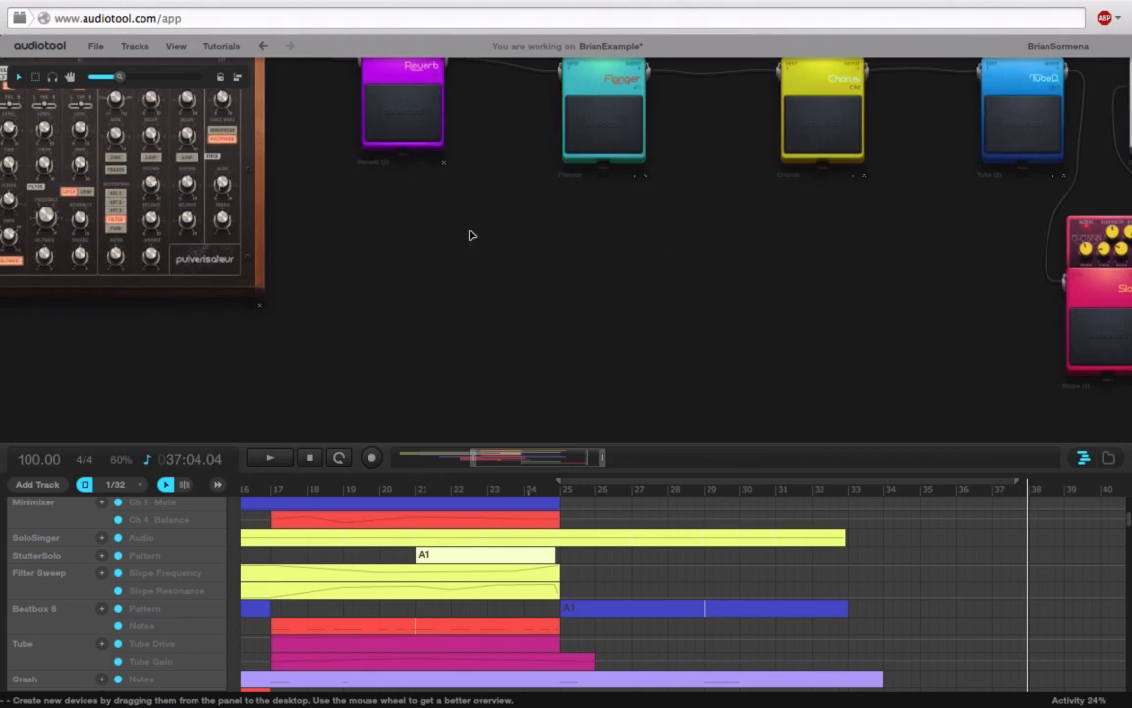
left_click_drag(470, 235, 592, 346)
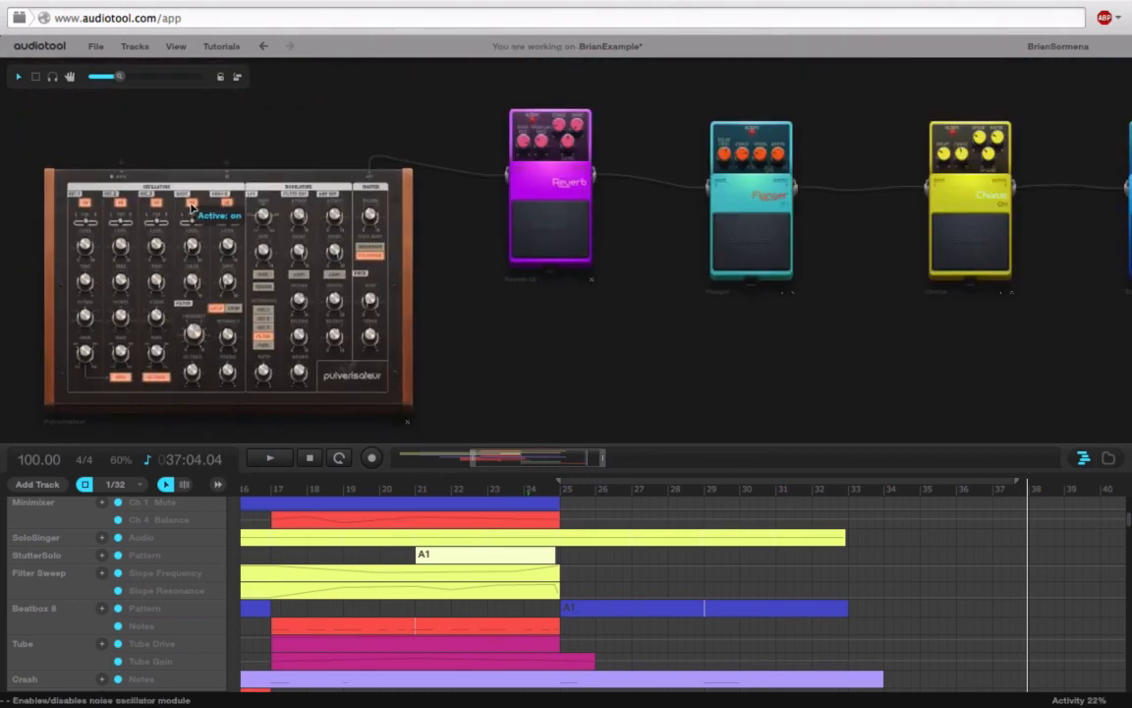